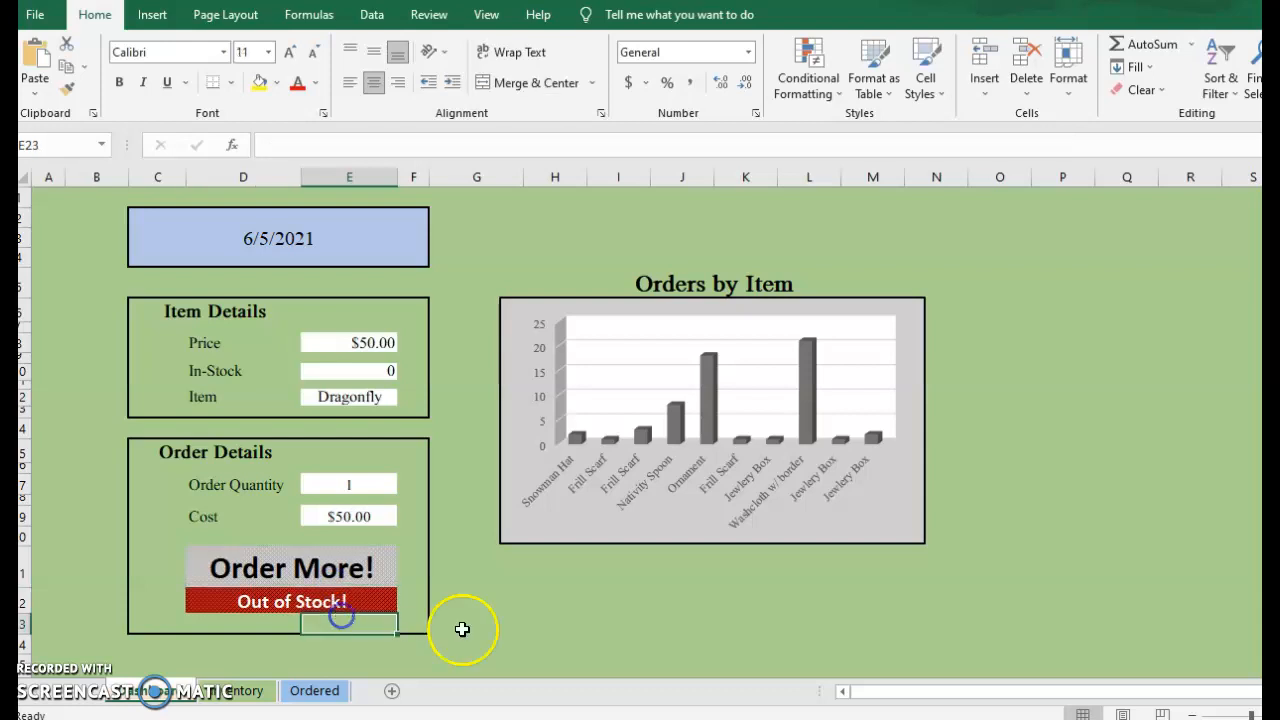
- Examine the formulas behind the Order More! and Out of Stock! alerts and the Inventory sheet's stock columns
{"action": "left_click", "coordinate": [386, 604]}
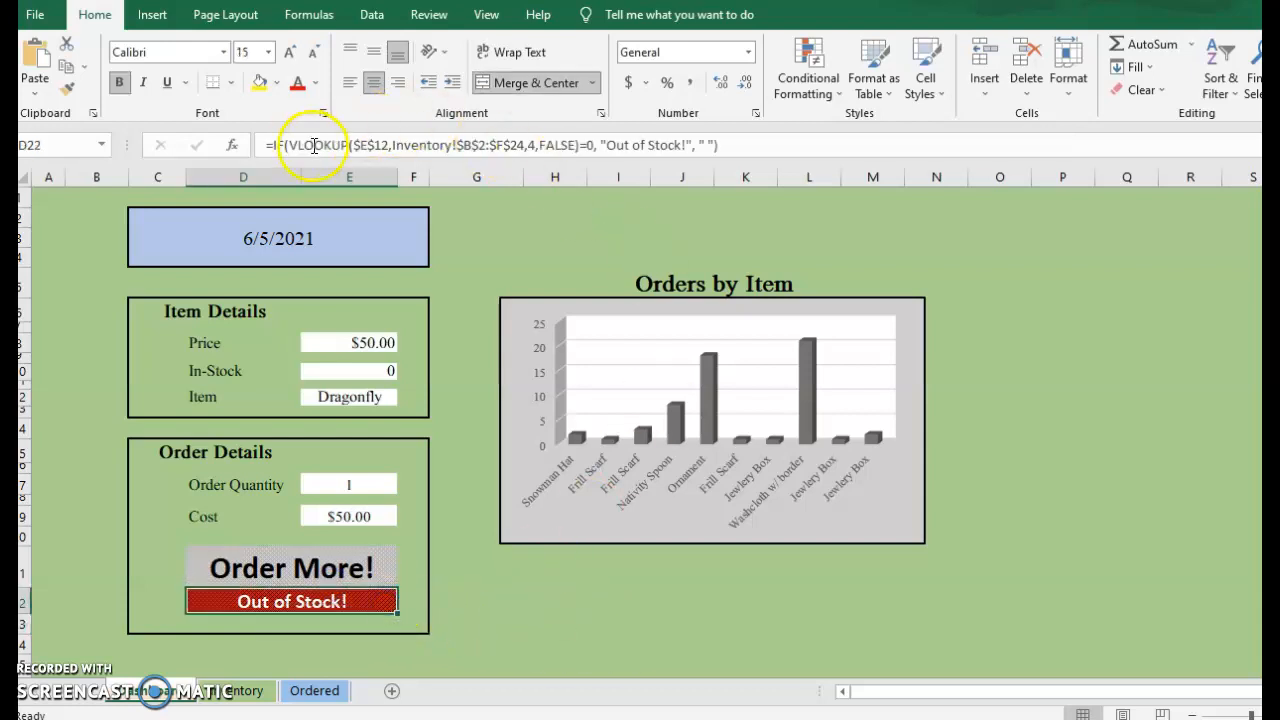
{"action": "left_click", "coordinate": [299, 548]}
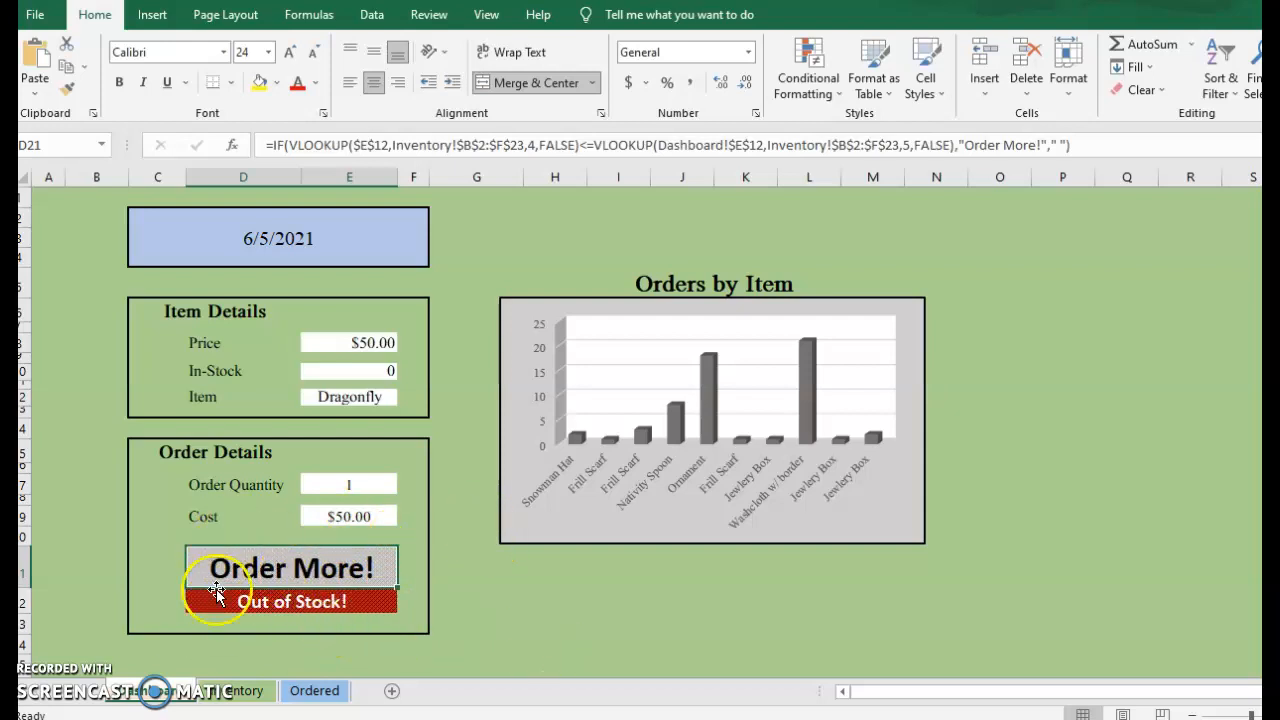
{"action": "left_click", "coordinate": [329, 598]}
{"action": "left_click", "coordinate": [324, 568]}
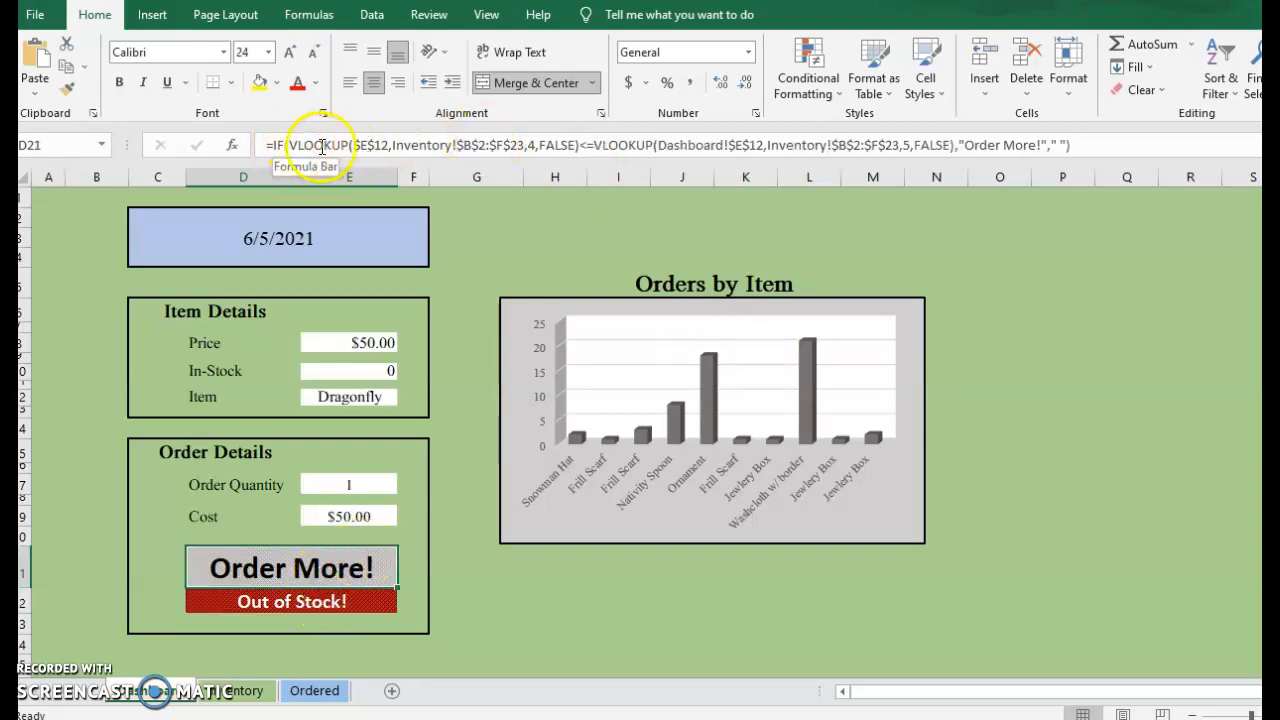
{"action": "left_click", "coordinate": [243, 690]}
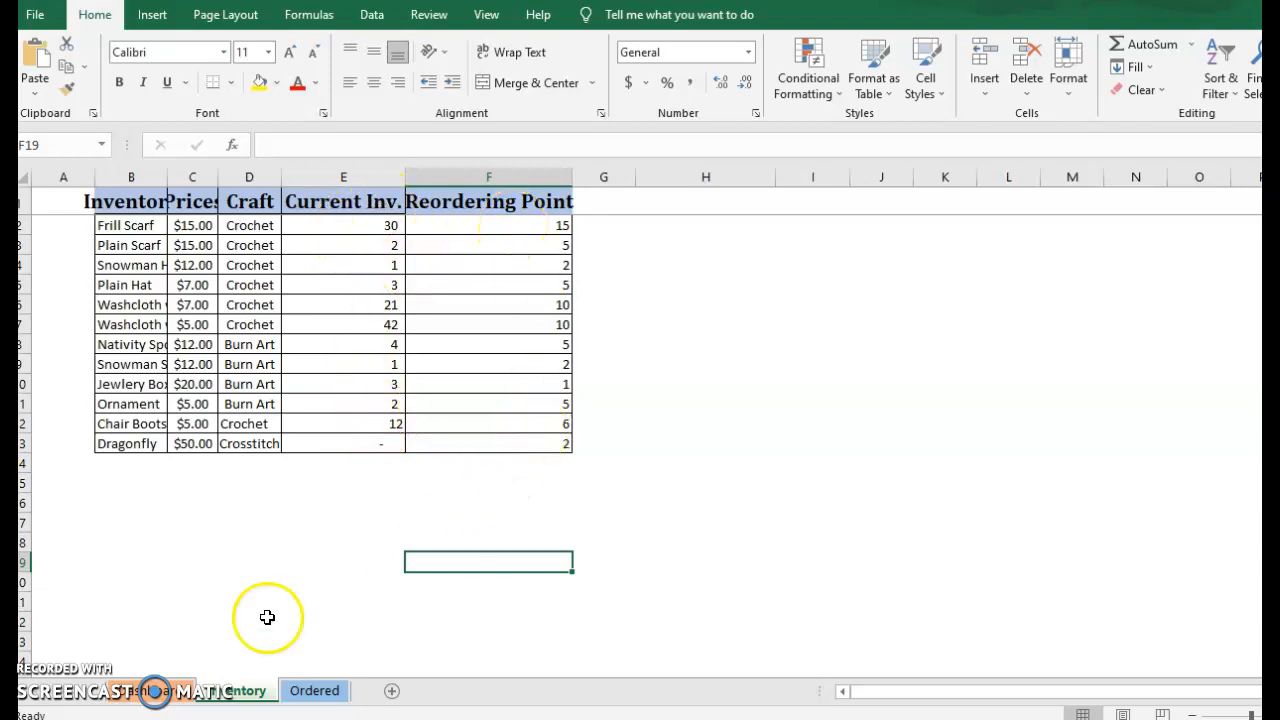
{"action": "left_click", "coordinate": [172, 690]}
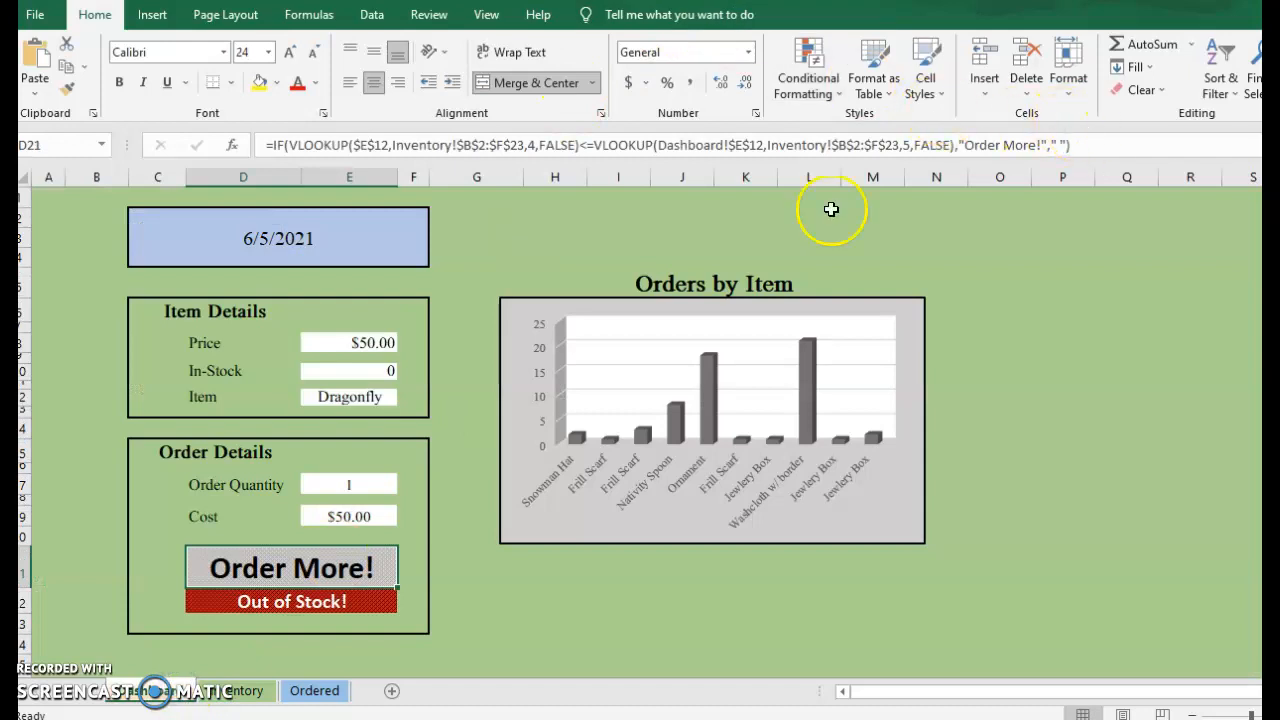
{"action": "left_click", "coordinate": [345, 601]}
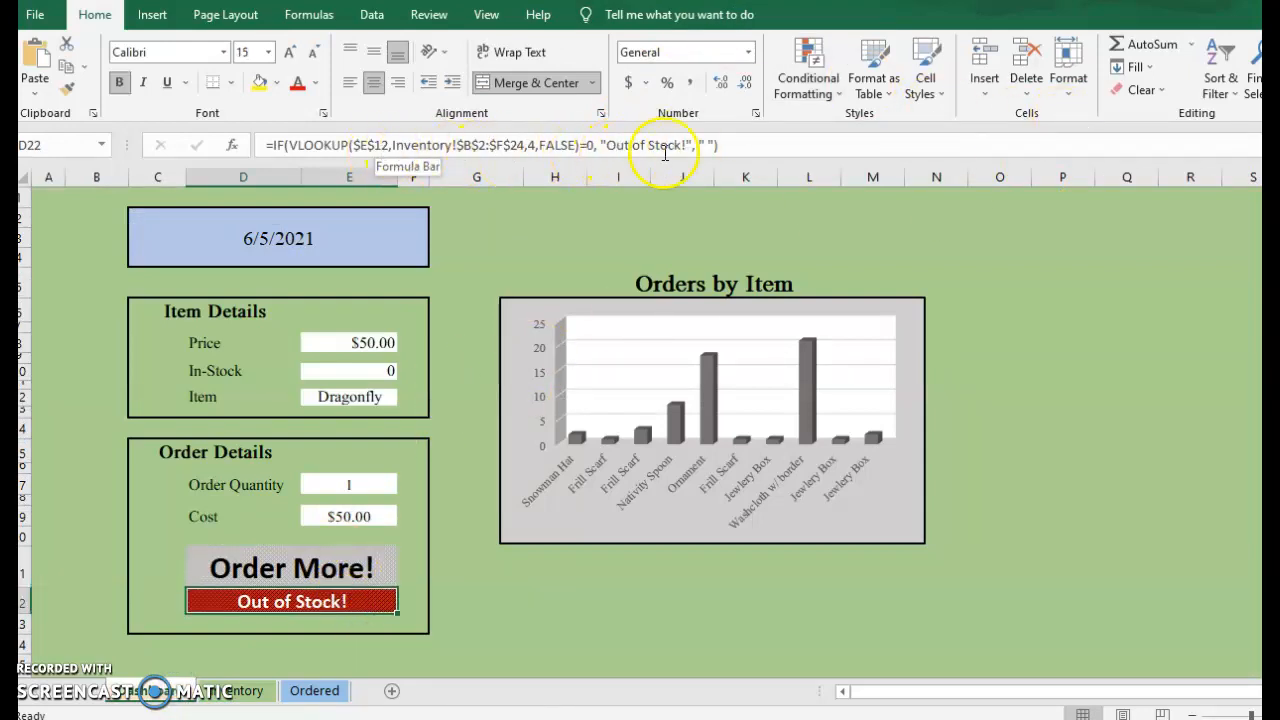
- Insert an opening AND function in cell D21's IF formula, ahead of its inventory versus reordering point comparison
{"action": "left_click", "coordinate": [286, 574]}
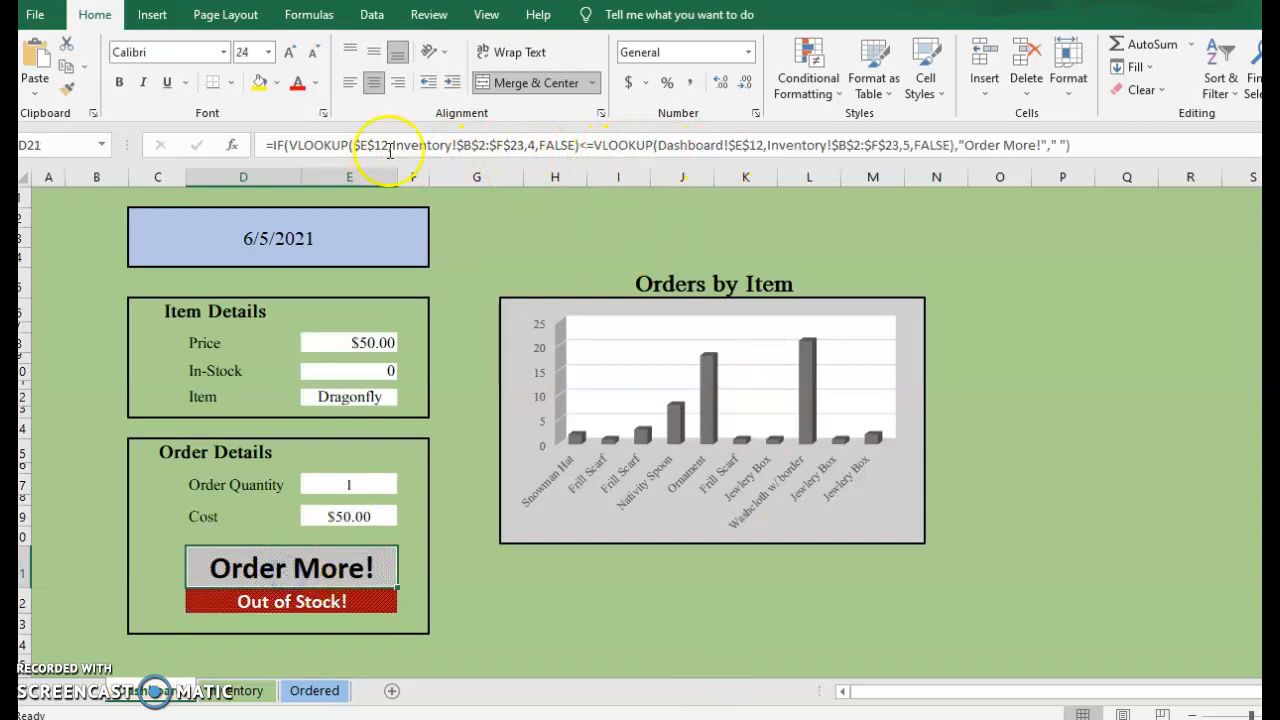
{"action": "left_click", "coordinate": [288, 146]}
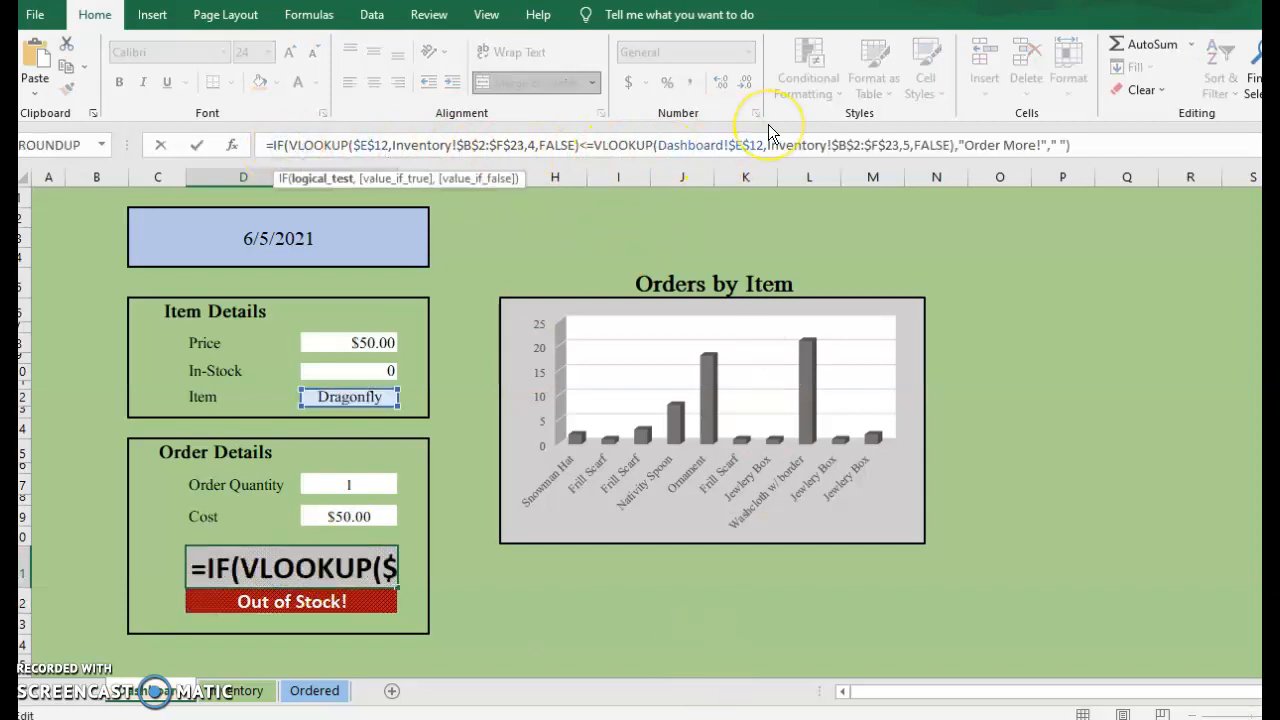
{"action": "type", "text": "And("}
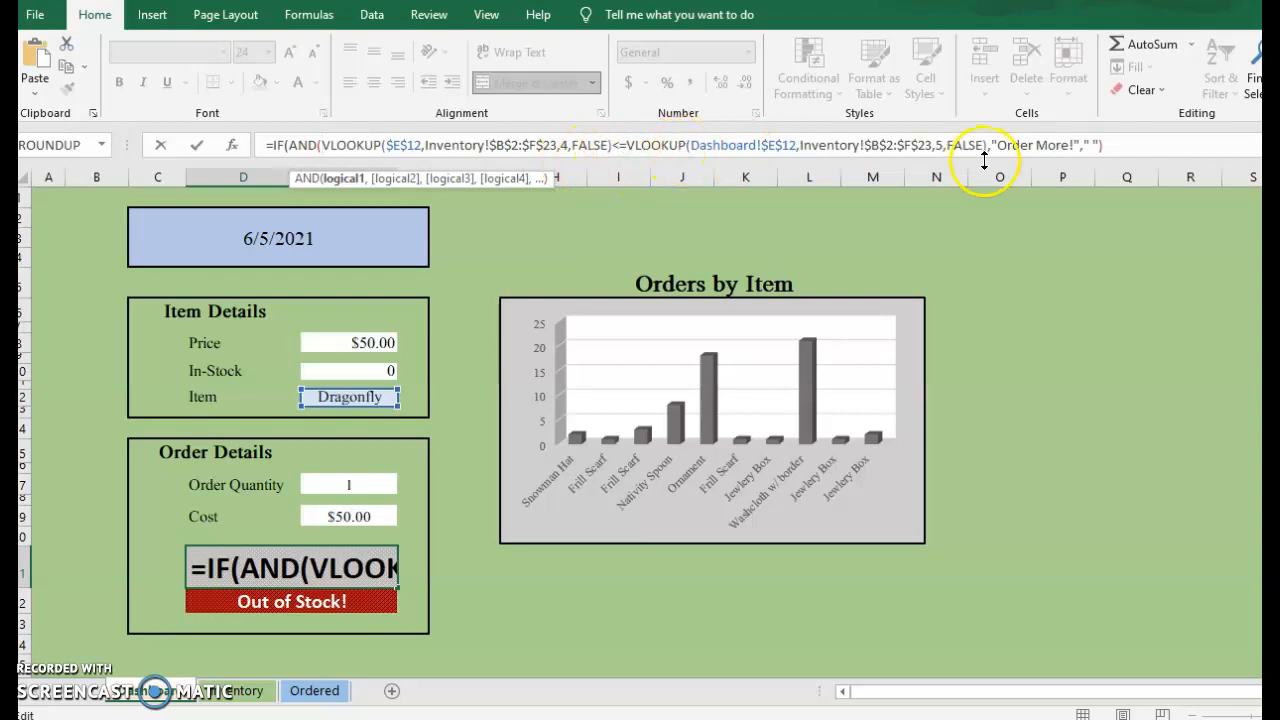
{"action": "left_click", "coordinate": [1084, 147]}
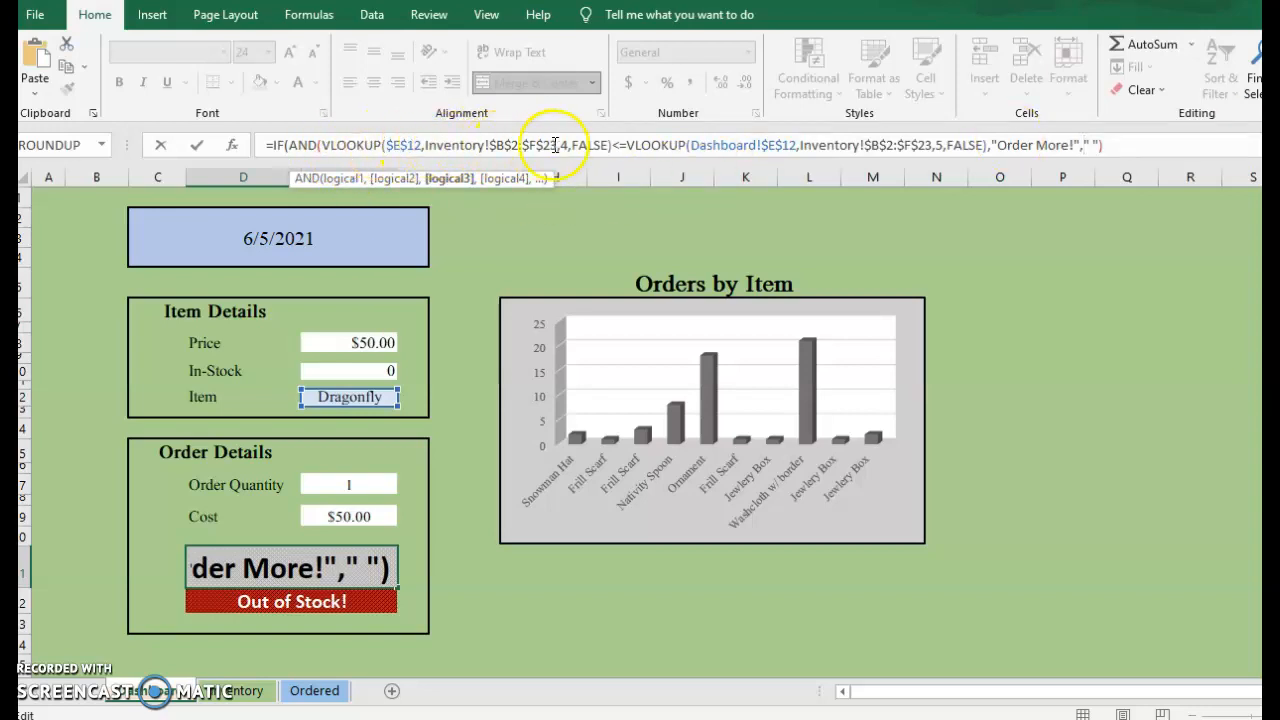
- Start a second AND condition before "Order More!" with a VLOOKUP that uses $E$12 as lookup value
{"action": "left_click", "coordinate": [991, 146]}
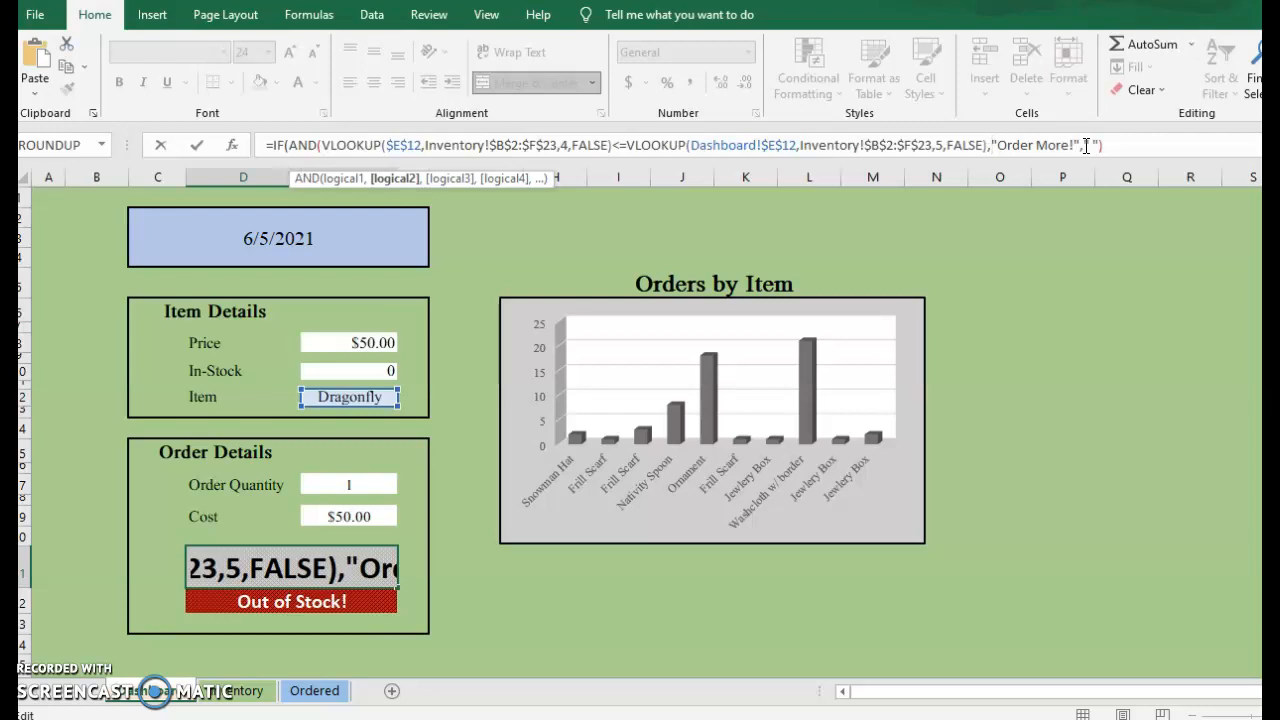
{"action": "type", "text": "vl"}
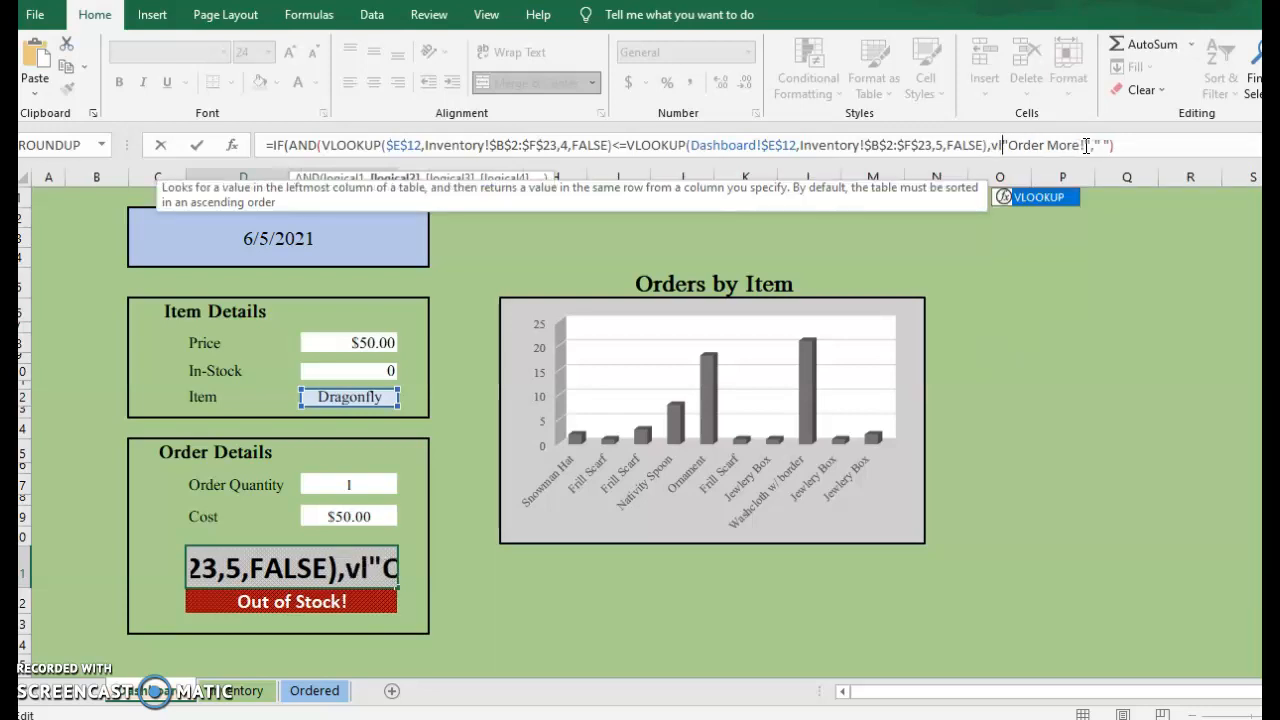
{"action": "key", "text": "Tab"}
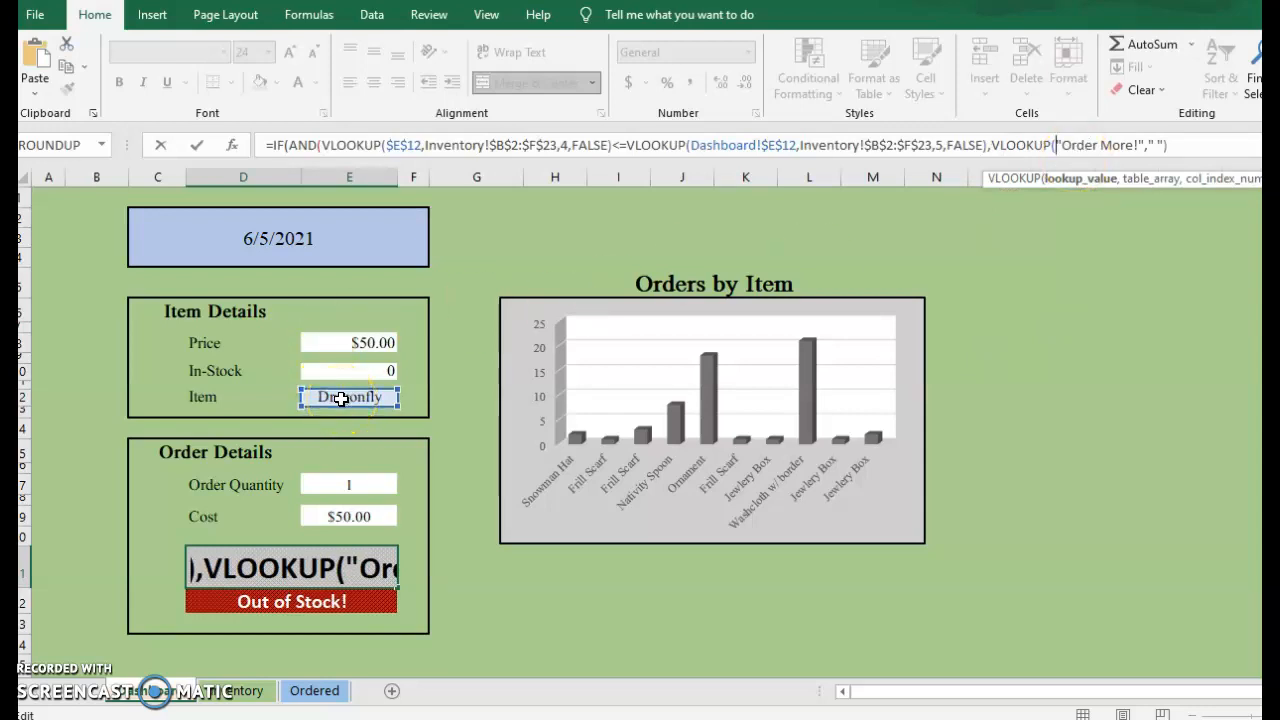
{"action": "left_click", "coordinate": [341, 399]}
{"action": "key", "text": "F4"}
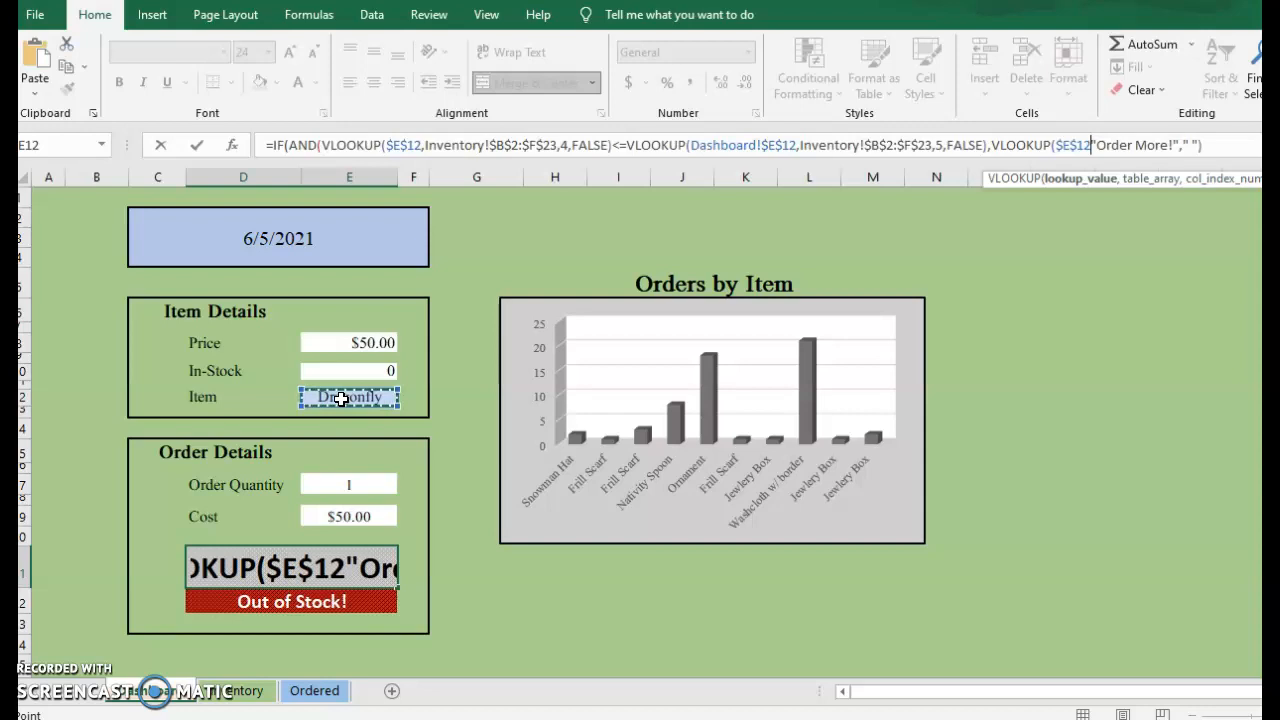
{"action": "type", "text": ","}
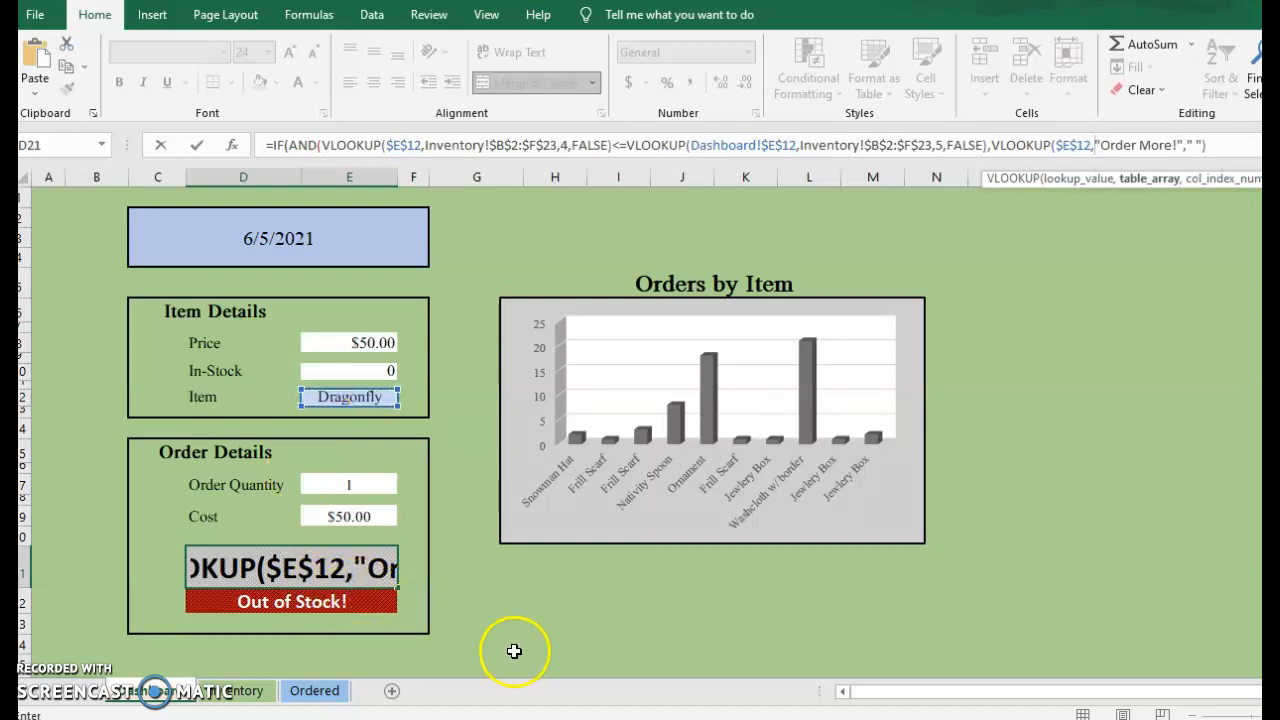
- Use the absolute range Inventory!$B$2:$F$24 as the new VLOOKUP's table array
{"action": "left_click", "coordinate": [244, 691]}
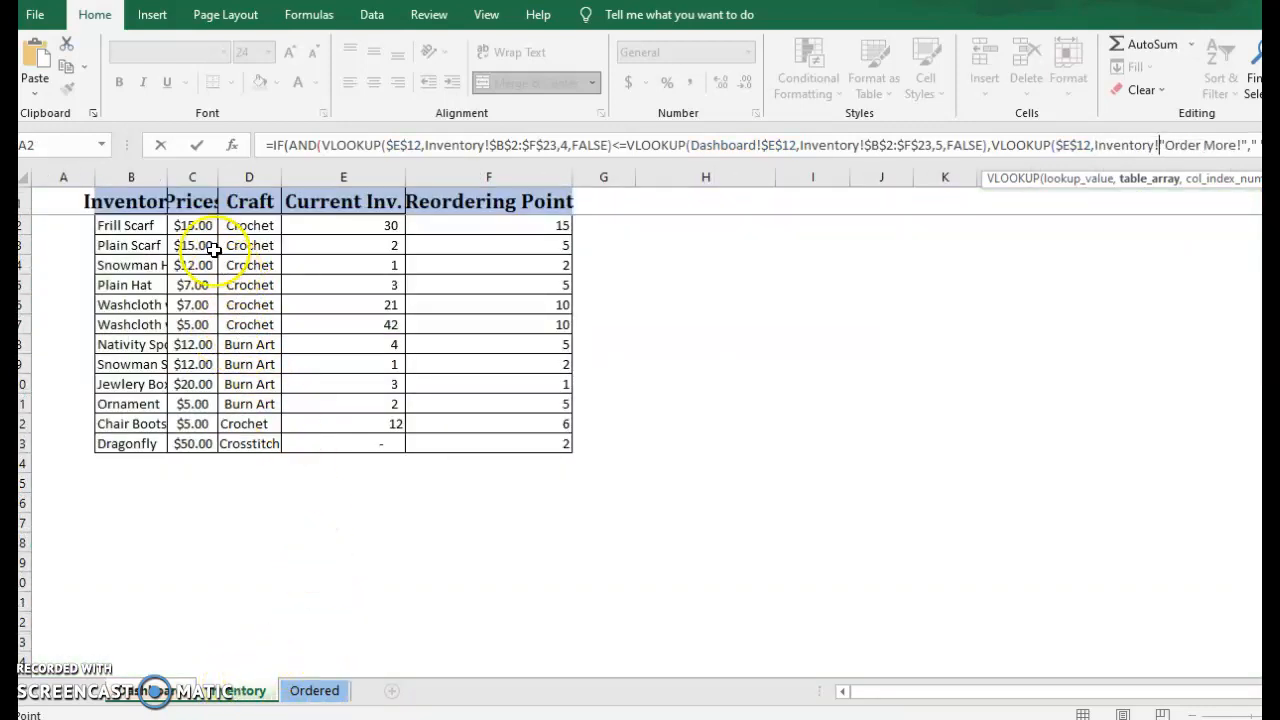
{"action": "left_click_drag", "start_coordinate": [135, 227], "coordinate": [540, 654]}
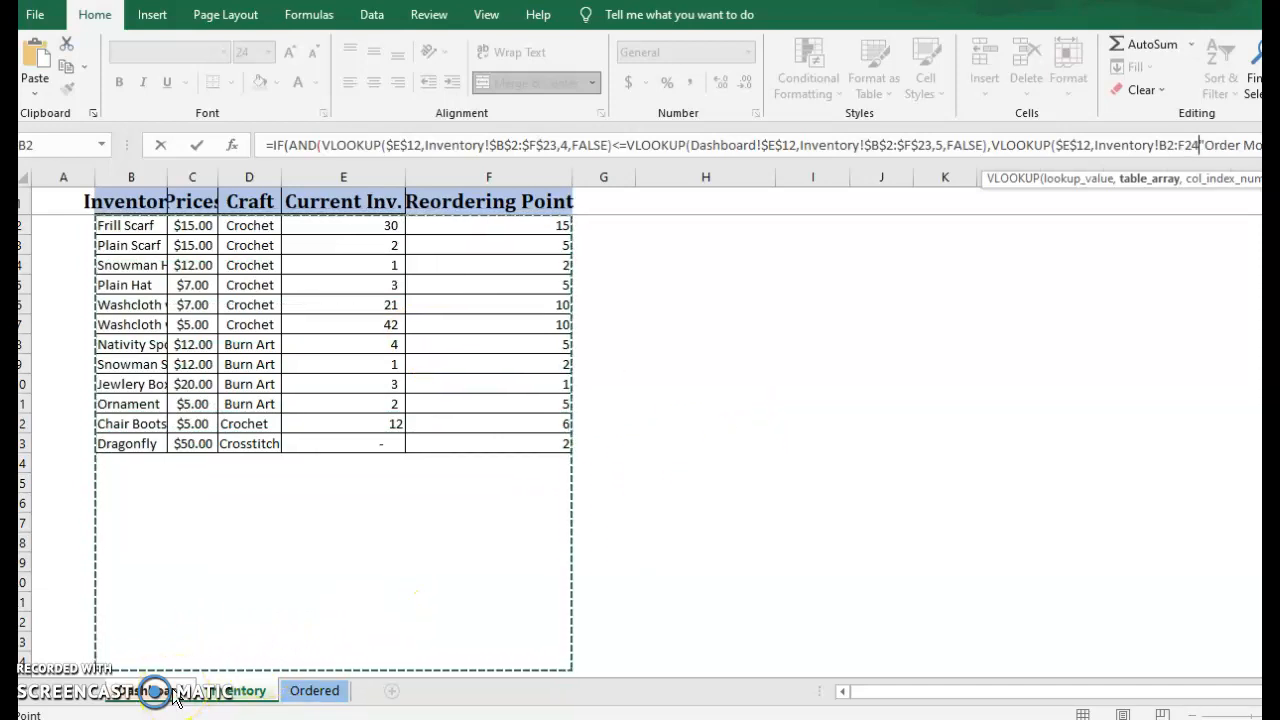
{"action": "key", "text": "F4"}
{"action": "type", "text": ","}
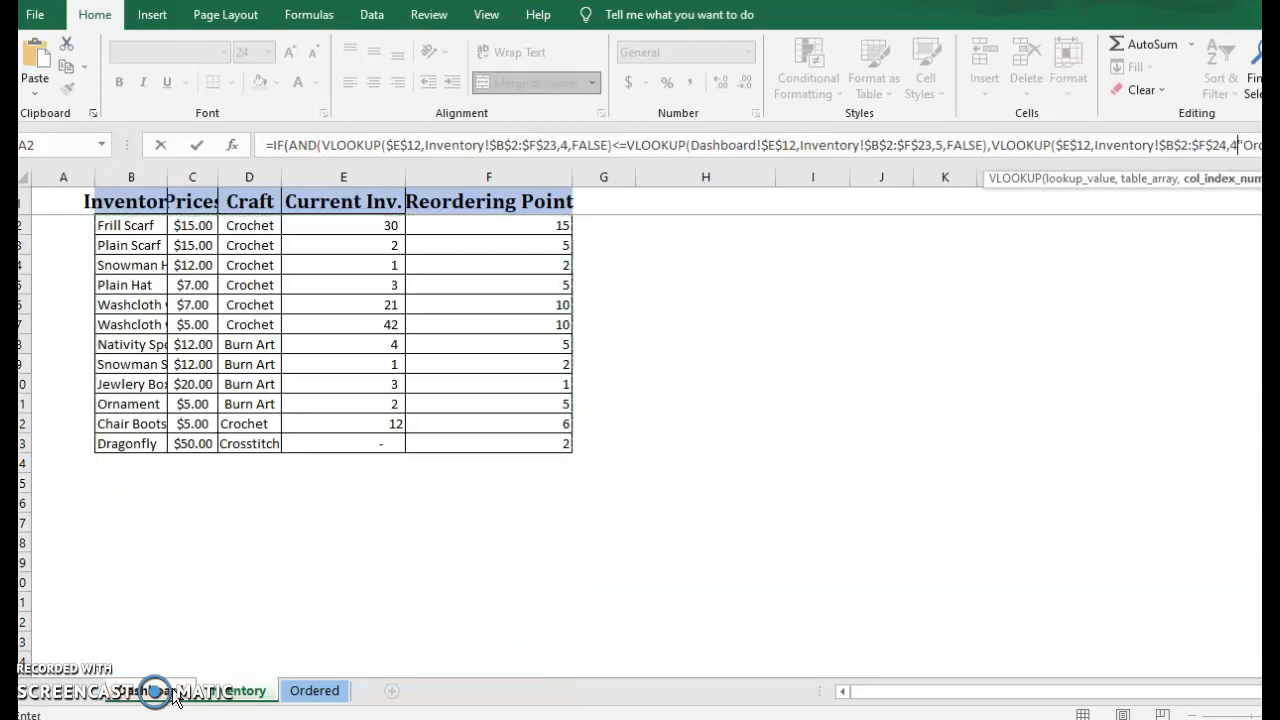
- Complete the VLOOKUP with column 4 and FALSE, close the AND condition, and commit the D21 formula
{"action": "type", "text": "4,fal"}
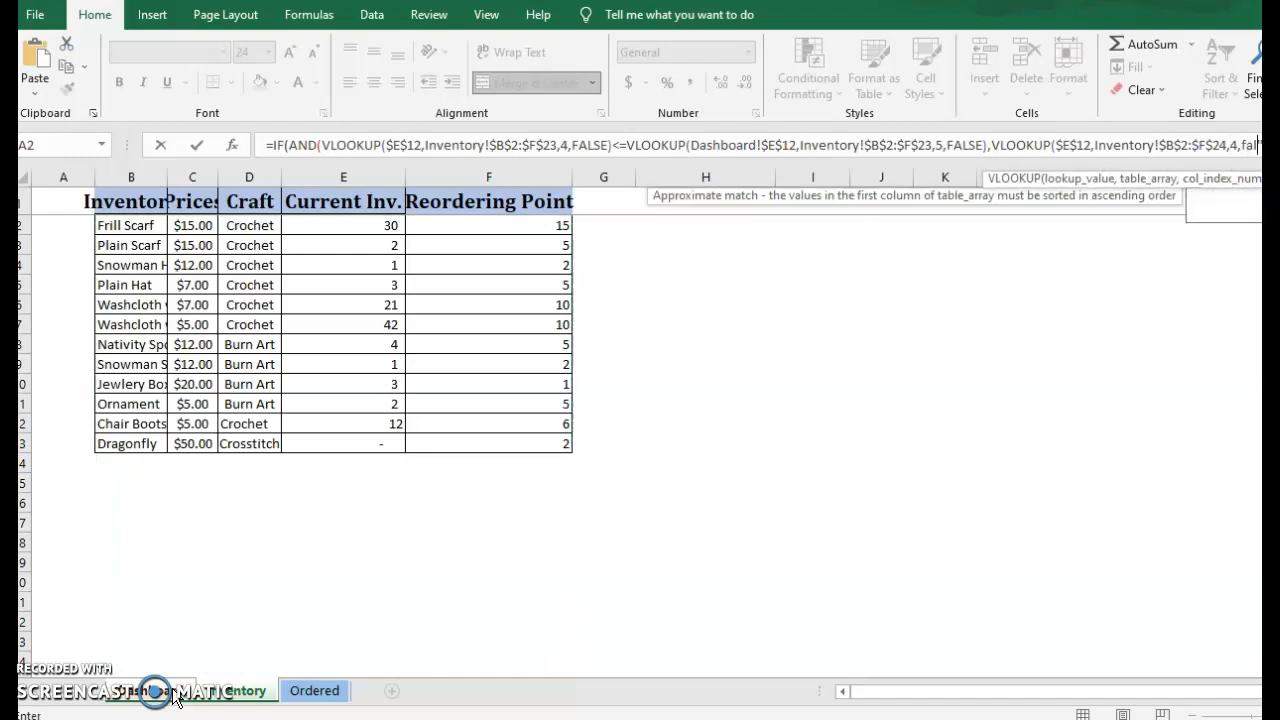
{"action": "type", "text": "se)"}
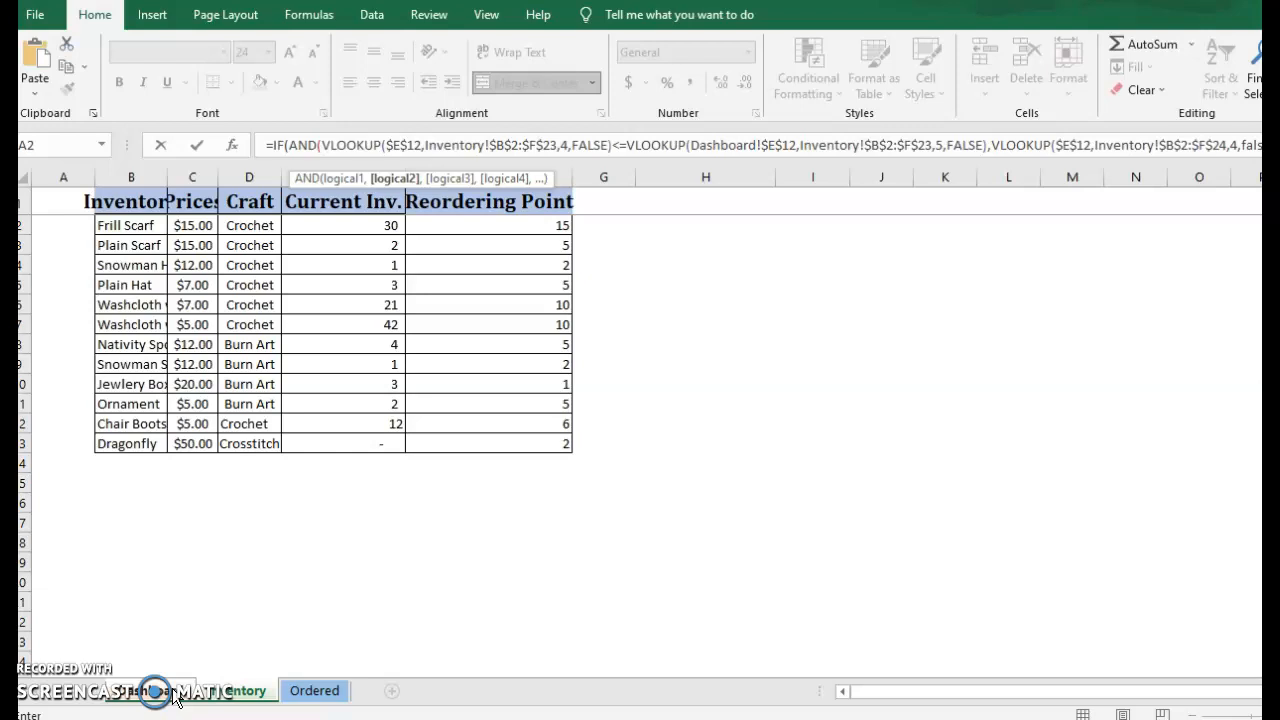
{"action": "type", "text": ")"}
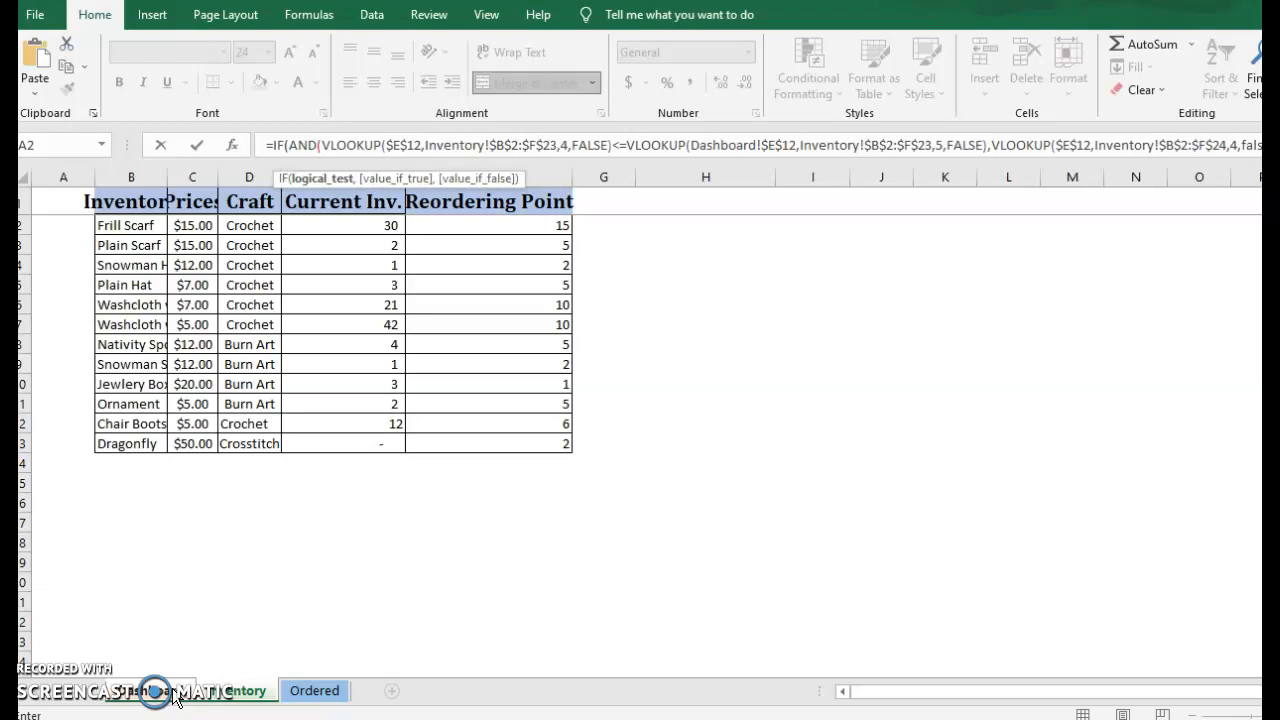
{"action": "type", "text": ","}
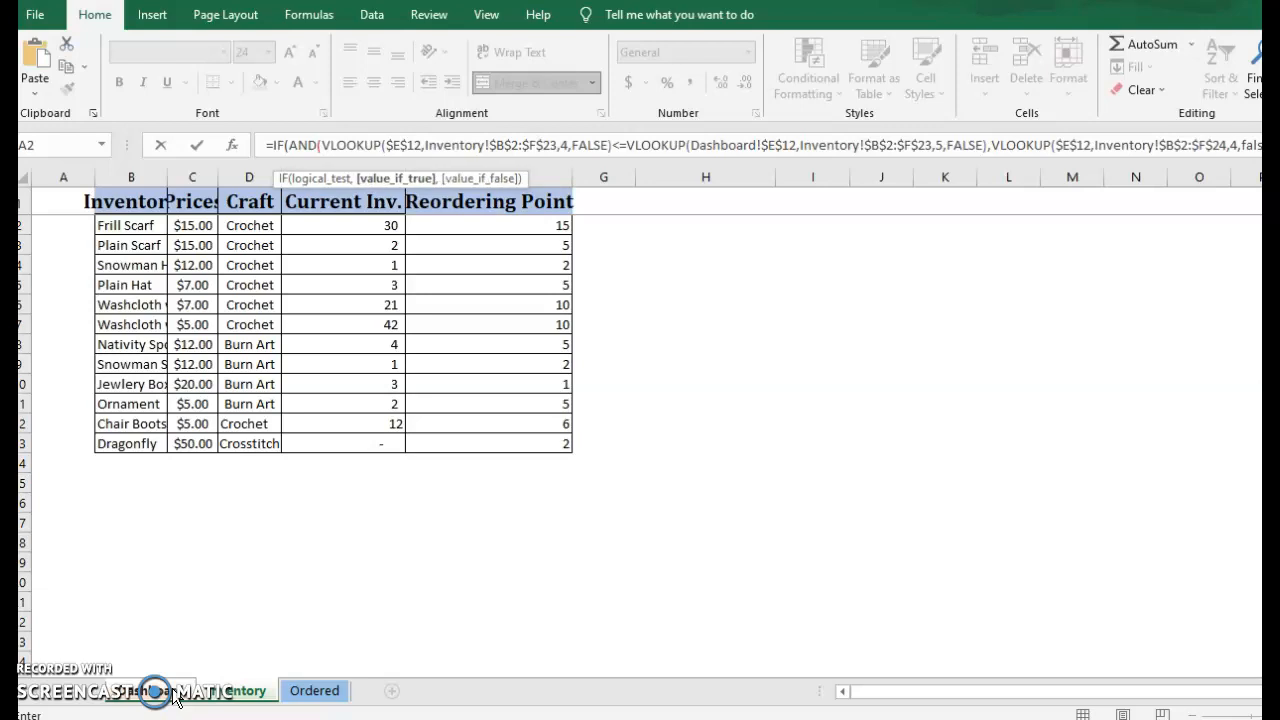
{"action": "key", "text": "Escape"}
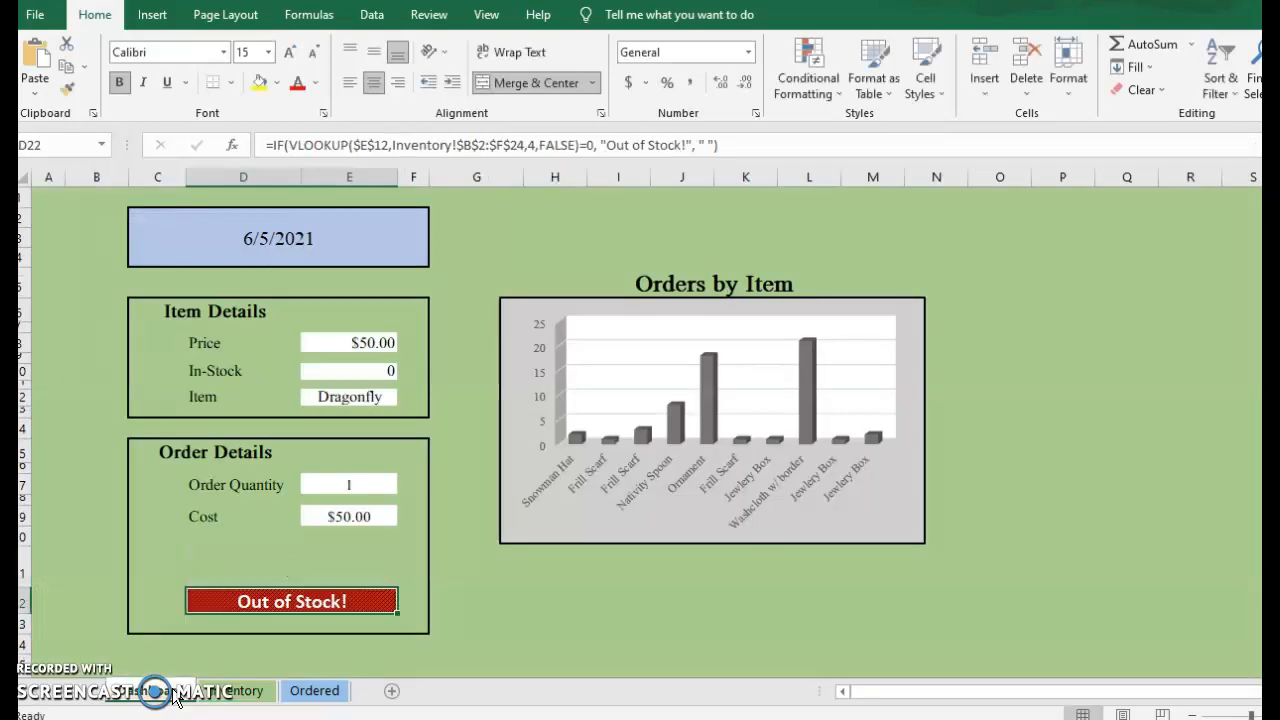
- Test the stock alerts by switching the dashboard date to 1/10/2021, 12/14/2020 and back to 6/5/2021
{"action": "left_click", "coordinate": [286, 567]}
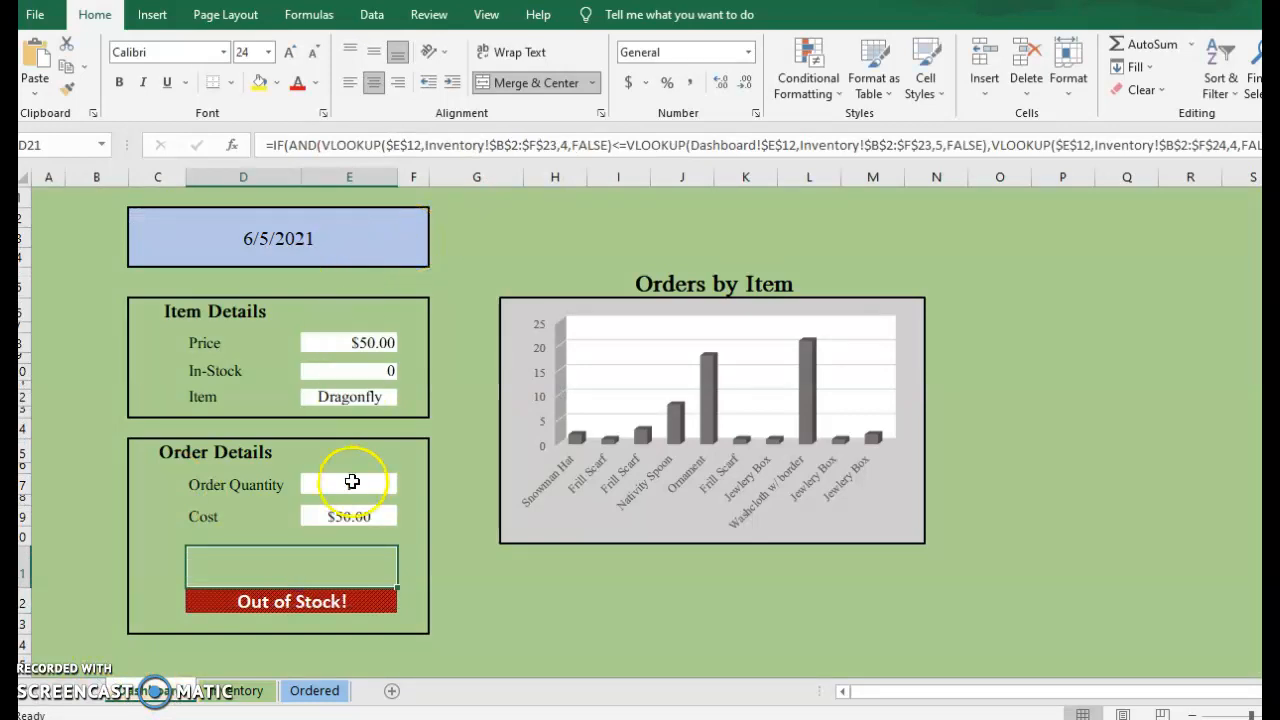
{"action": "left_click", "coordinate": [395, 240]}
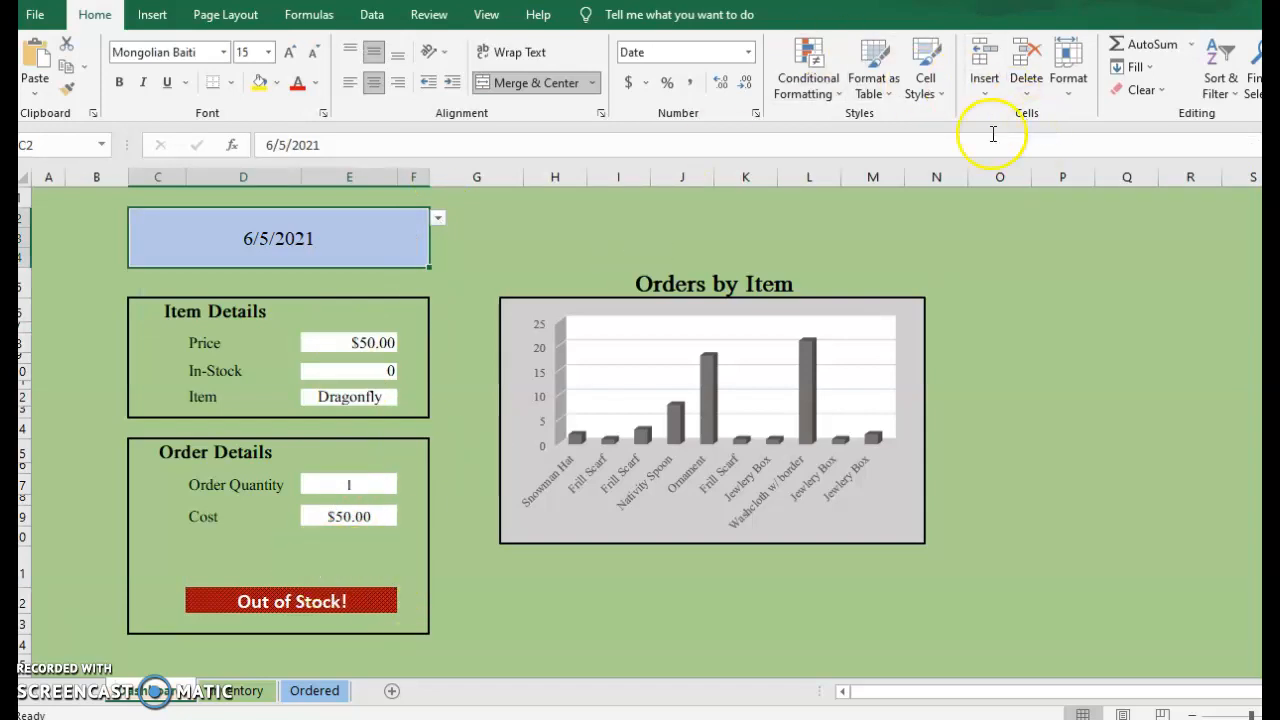
{"action": "left_click", "coordinate": [320, 571]}
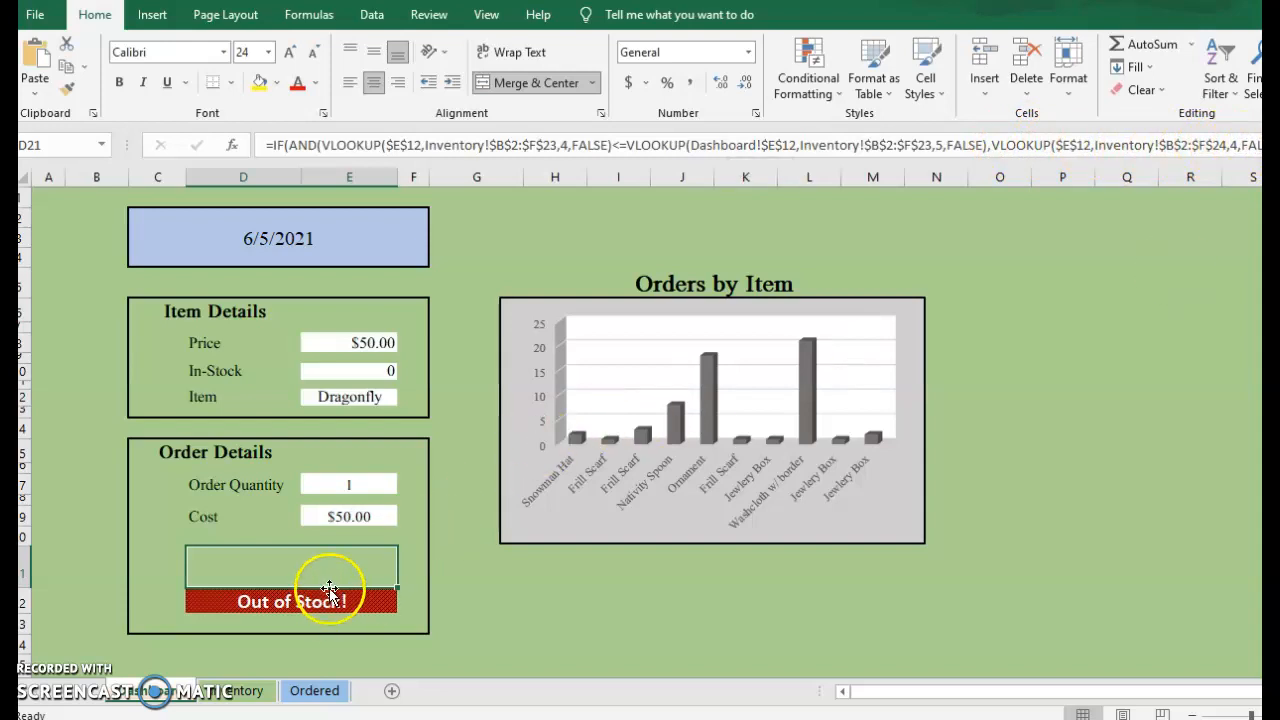
{"action": "left_click", "coordinate": [371, 258]}
{"action": "left_click", "coordinate": [437, 217]}
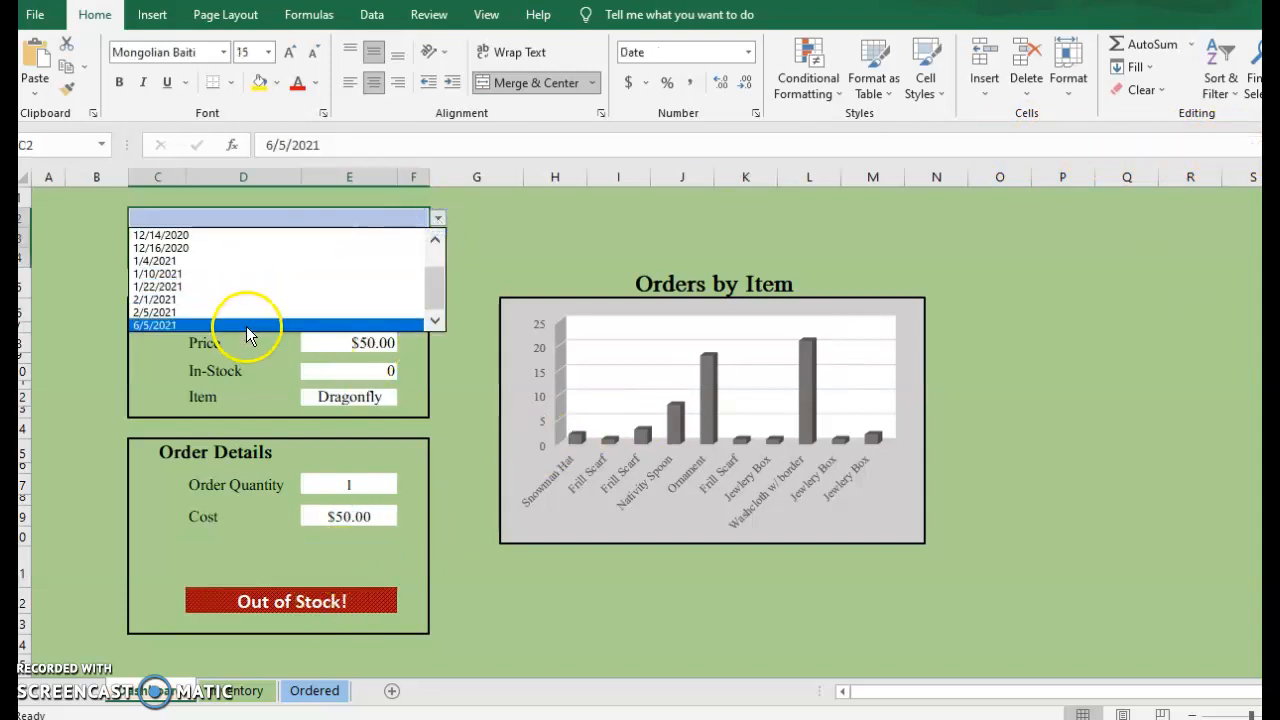
{"action": "left_click", "coordinate": [242, 272]}
{"action": "left_click", "coordinate": [435, 217]}
{"action": "left_click", "coordinate": [249, 235]}
{"action": "left_click", "coordinate": [366, 561]}
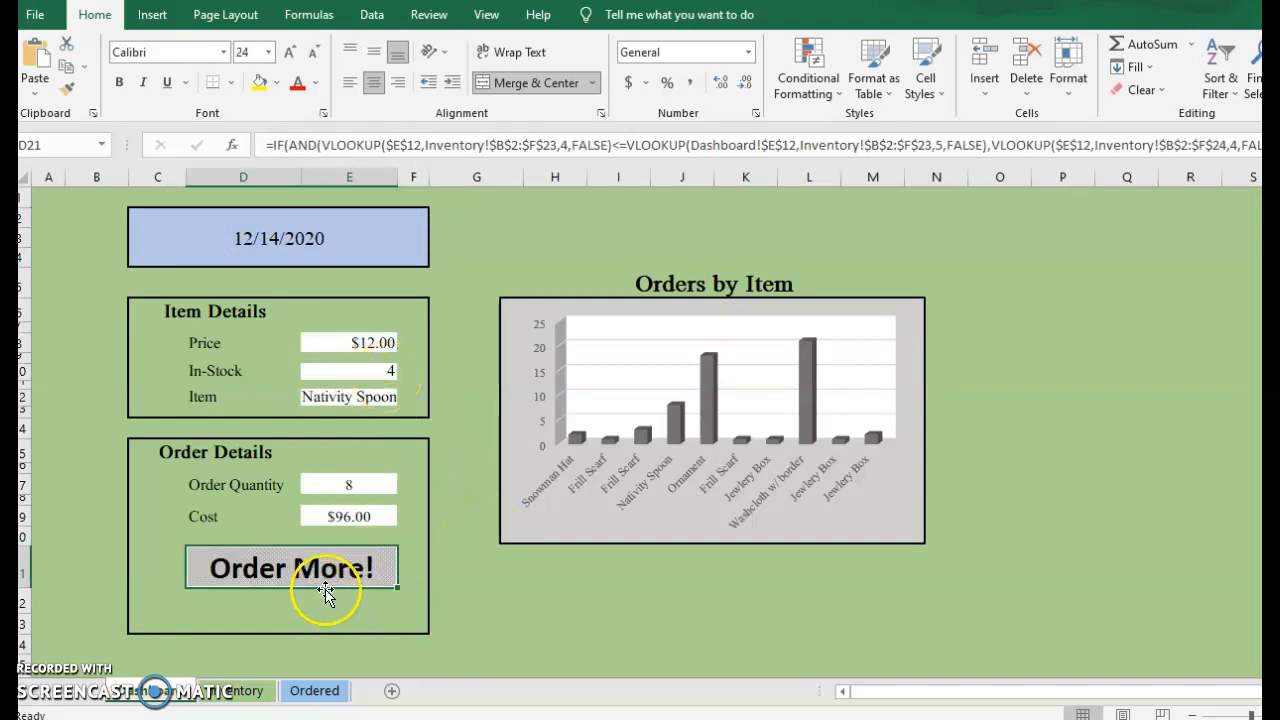
{"action": "left_click", "coordinate": [419, 235]}
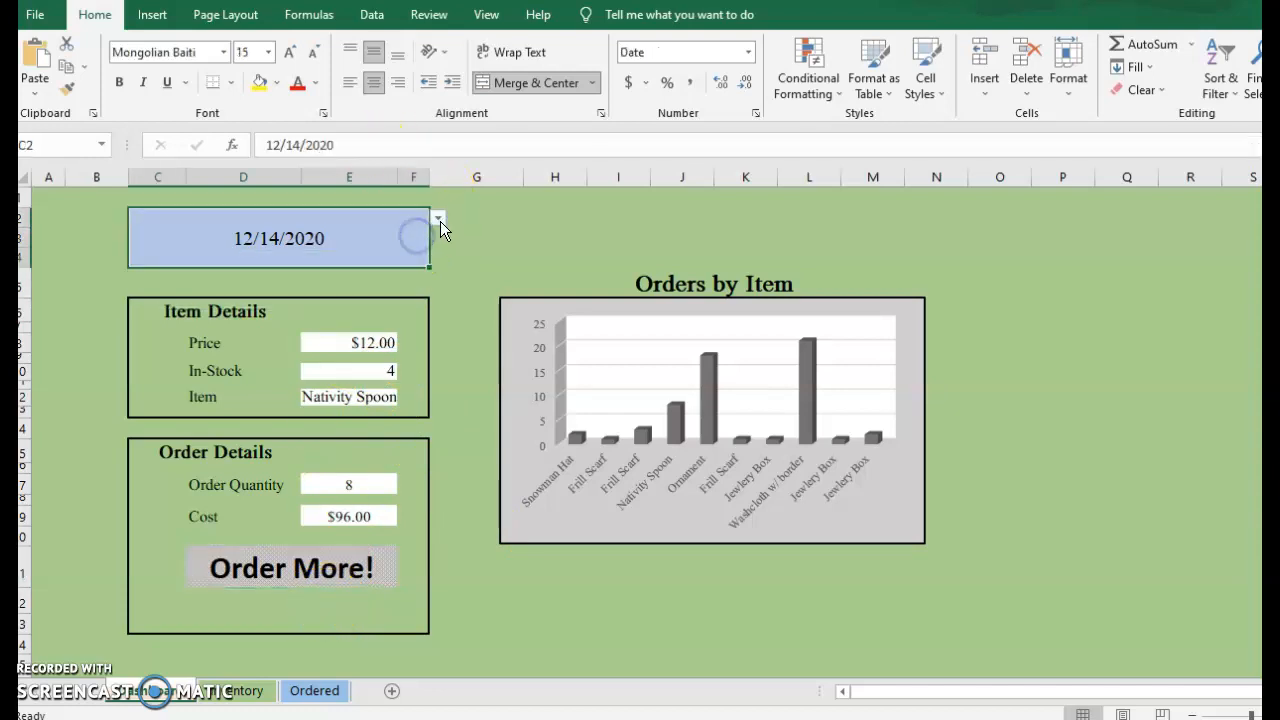
{"action": "left_click", "coordinate": [438, 218]}
{"action": "left_click", "coordinate": [363, 323]}
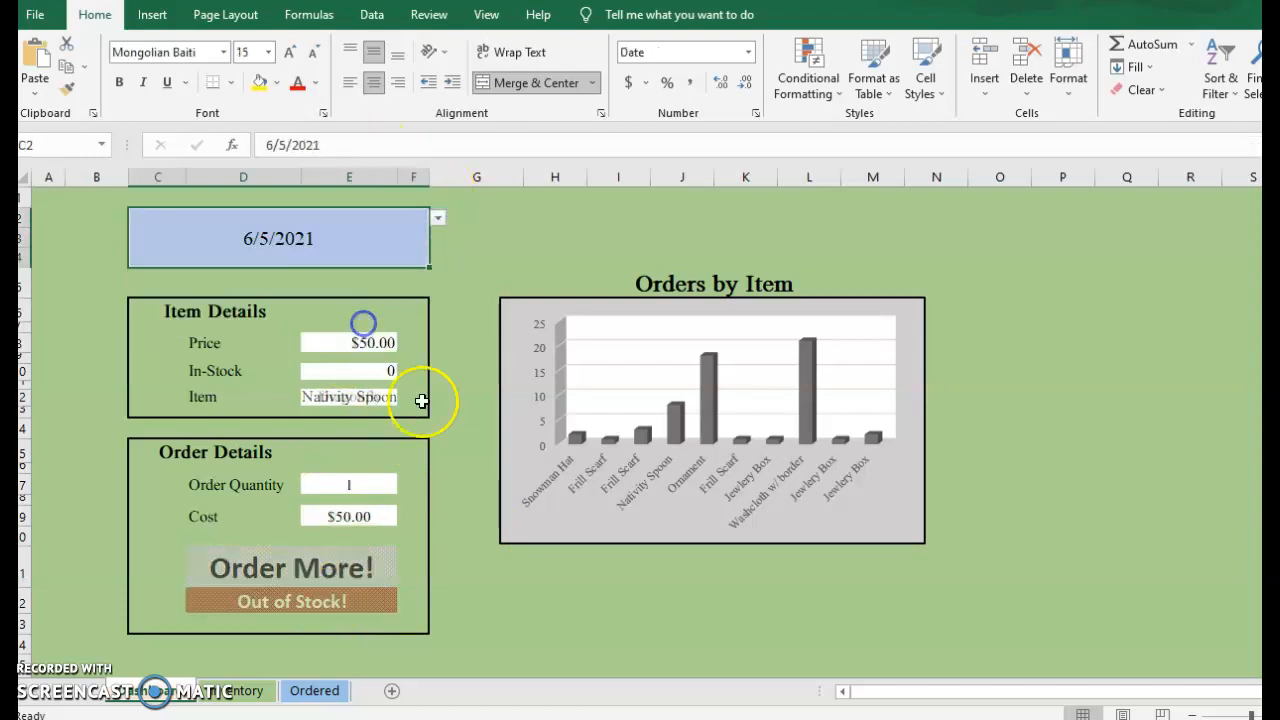
{"action": "left_click", "coordinate": [351, 600]}
- Begin a nested IF as the value-if-false argument after "Order More!" in the D21 formula
{"action": "left_click", "coordinate": [350, 580]}
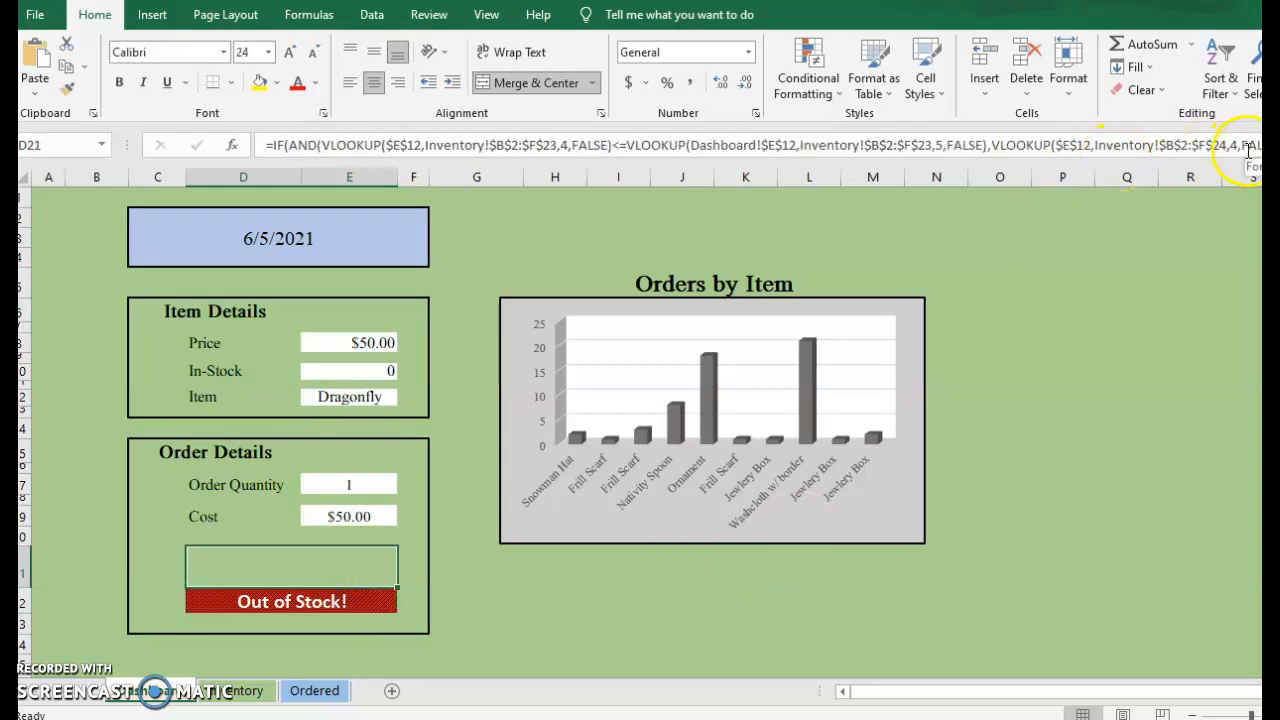
{"action": "left_click", "coordinate": [1217, 146]}
{"action": "key", "text": "Right"}
{"action": "key", "text": "Right"}
{"action": "key", "text": "Right"}
{"action": "key", "text": "Right"}
{"action": "key", "text": "Right"}
{"action": "key", "text": "Right"}
{"action": "key", "text": "Right"}
{"action": "key", "text": "Right"}
{"action": "key", "text": "Right"}
{"action": "key", "text": "Right"}
{"action": "key", "text": "Right"}
{"action": "key", "text": "Right"}
{"action": "key", "text": "Right"}
{"action": "key", "text": "Right"}
{"action": "key", "text": "Right"}
{"action": "key", "text": "Right"}
{"action": "key", "text": "Right"}
{"action": "key", "text": "Right"}
{"action": "key", "text": "Right"}
{"action": "key", "text": "Right"}
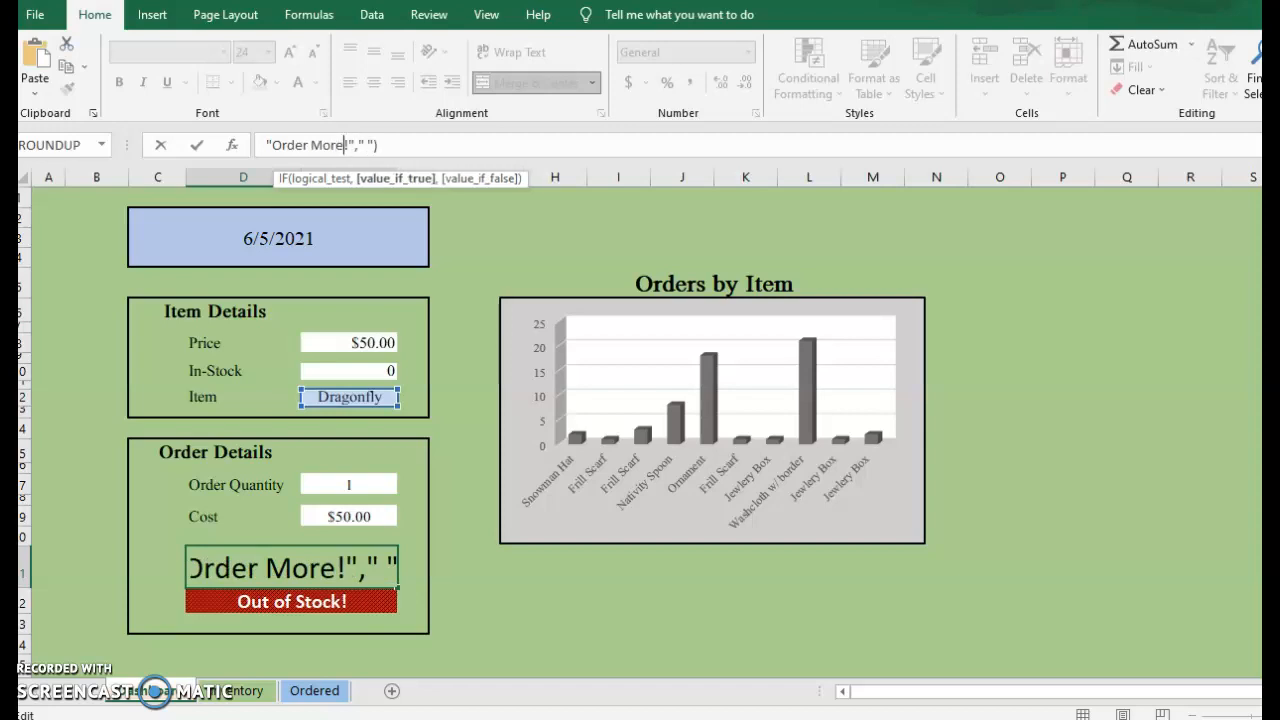
{"action": "key", "text": "Right"}
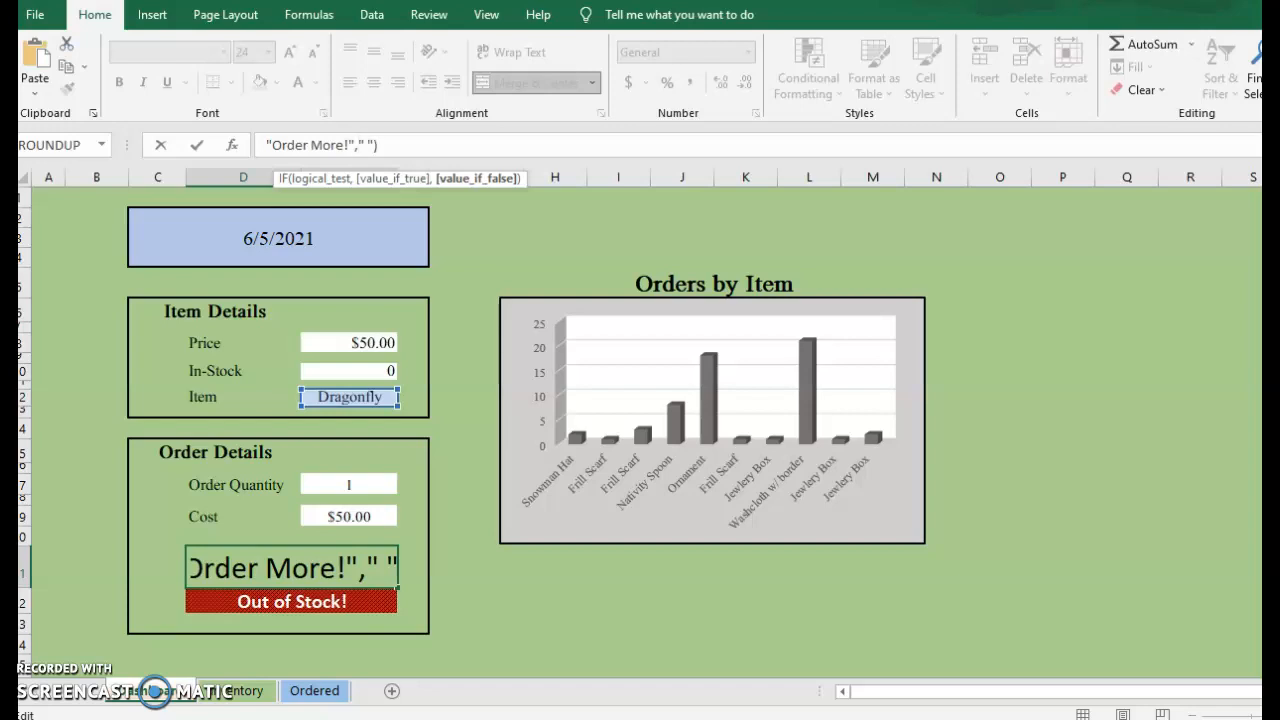
{"action": "type", "text": "if"}
{"action": "key", "text": "Tab"}
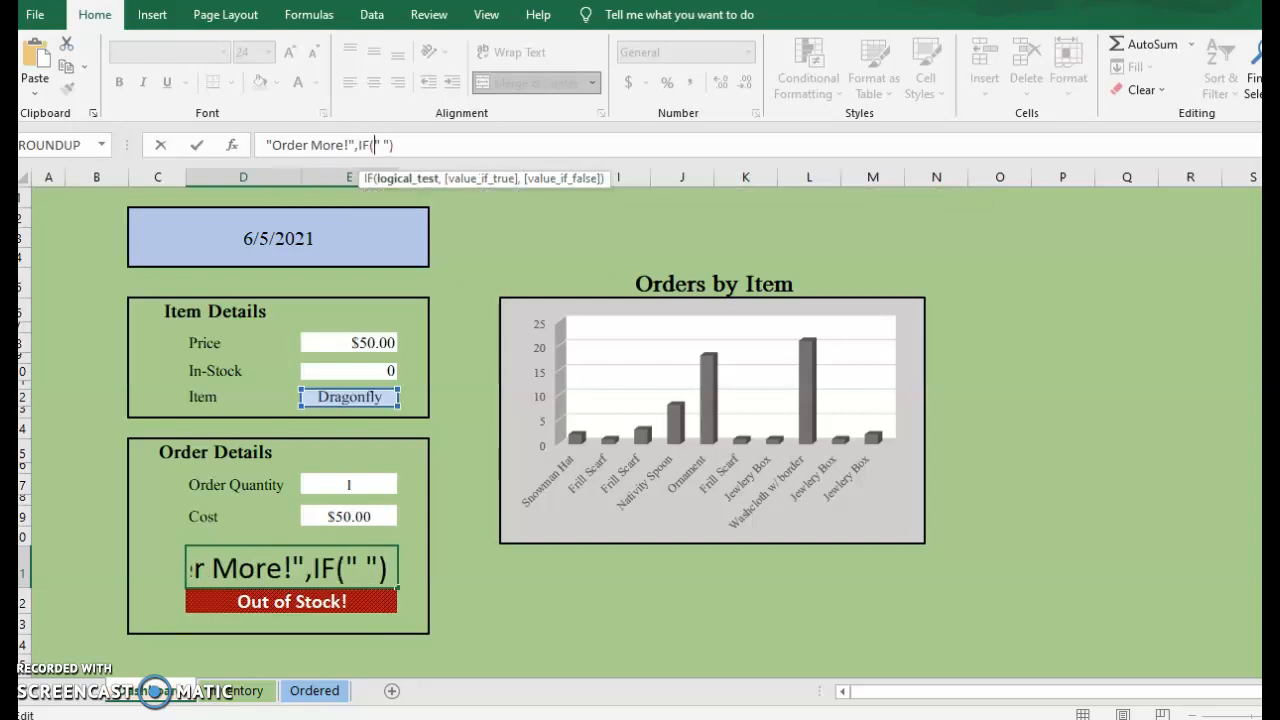
- Add a VLOOKUP inside the nested IF with the absolute reference $E$12 as its lookup value
{"action": "type", "text": "vloo"}
{"action": "key", "text": "Tab"}
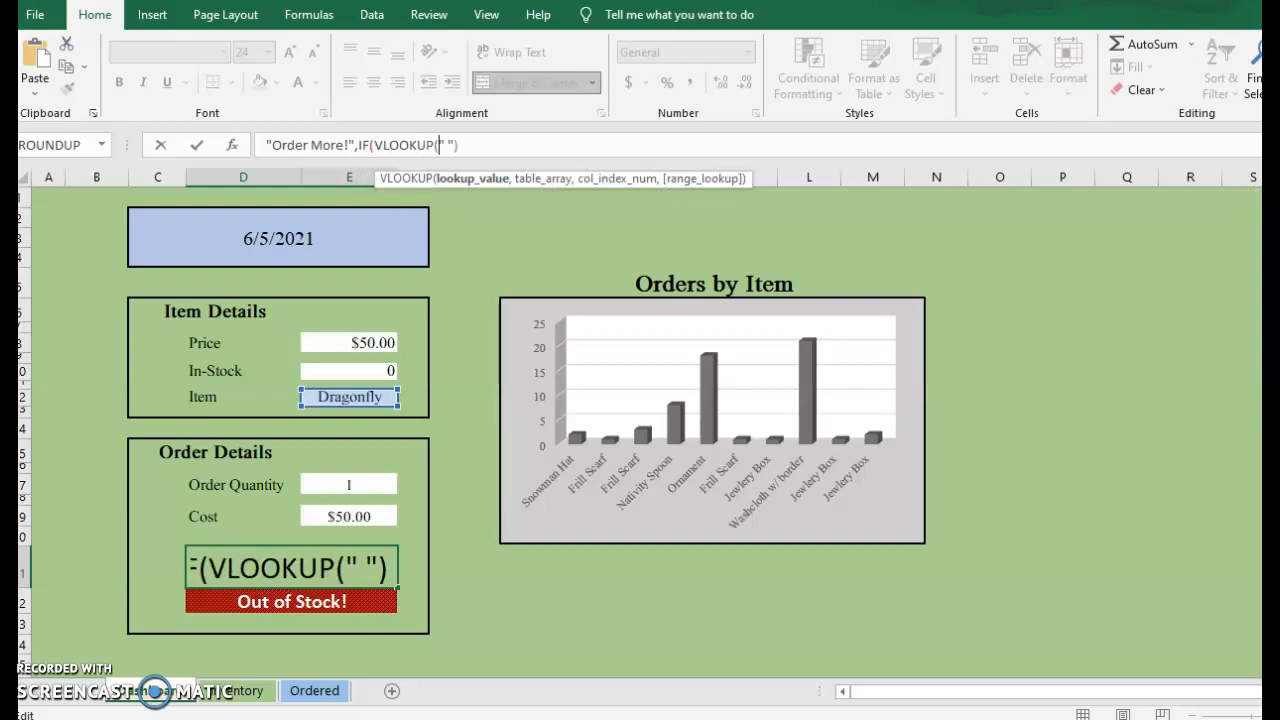
{"action": "type", "text": "("}
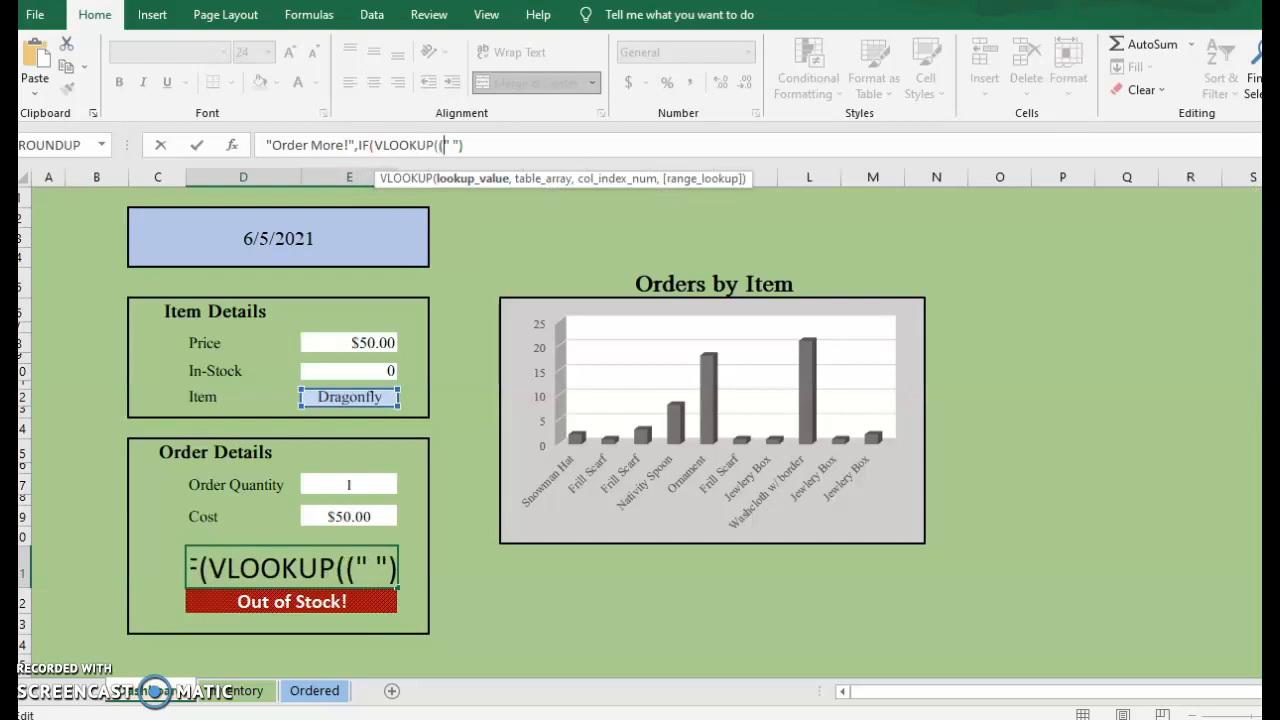
{"action": "key", "text": "BackSpace"}
{"action": "left_click", "coordinate": [347, 396]}
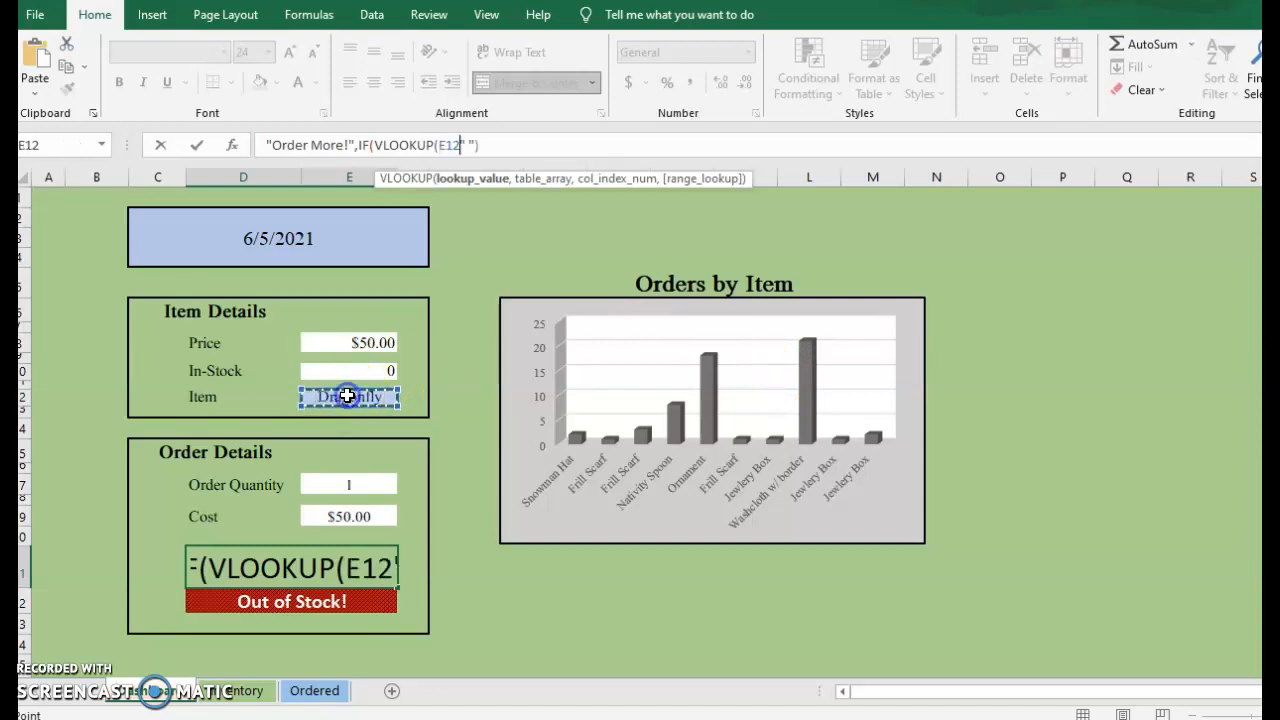
{"action": "key", "text": "F4"}
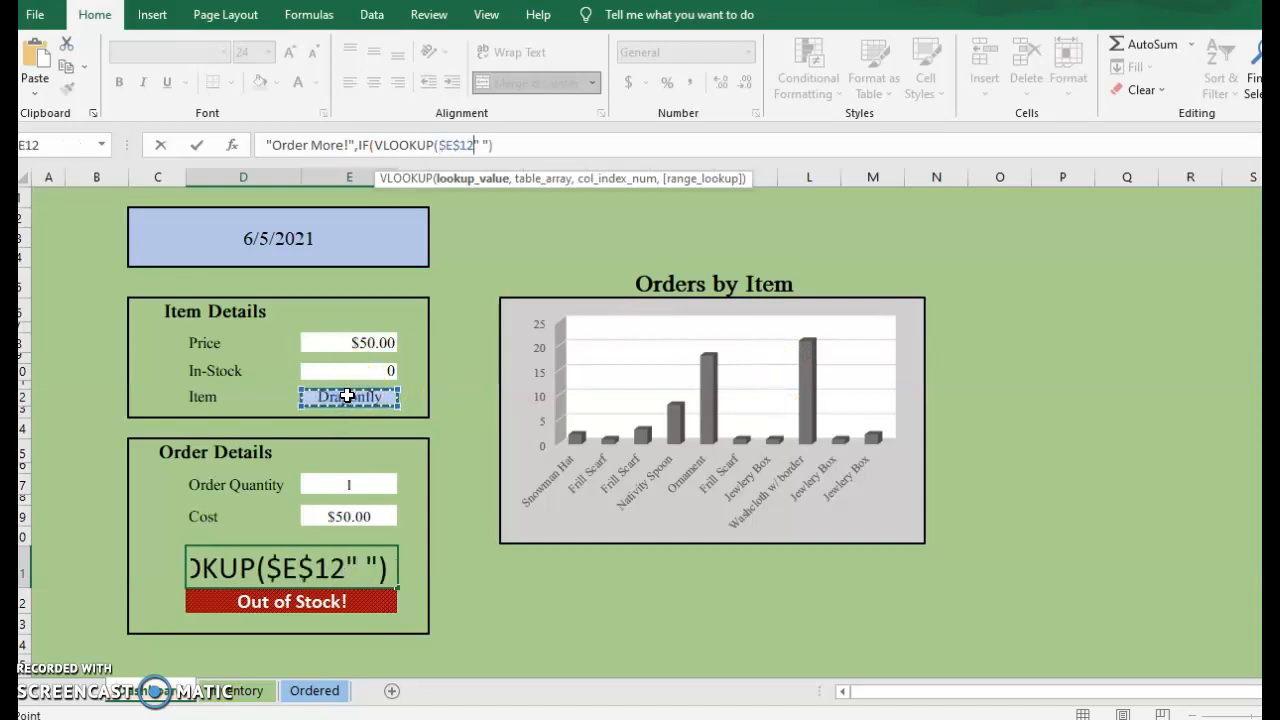
{"action": "type", "text": ","}
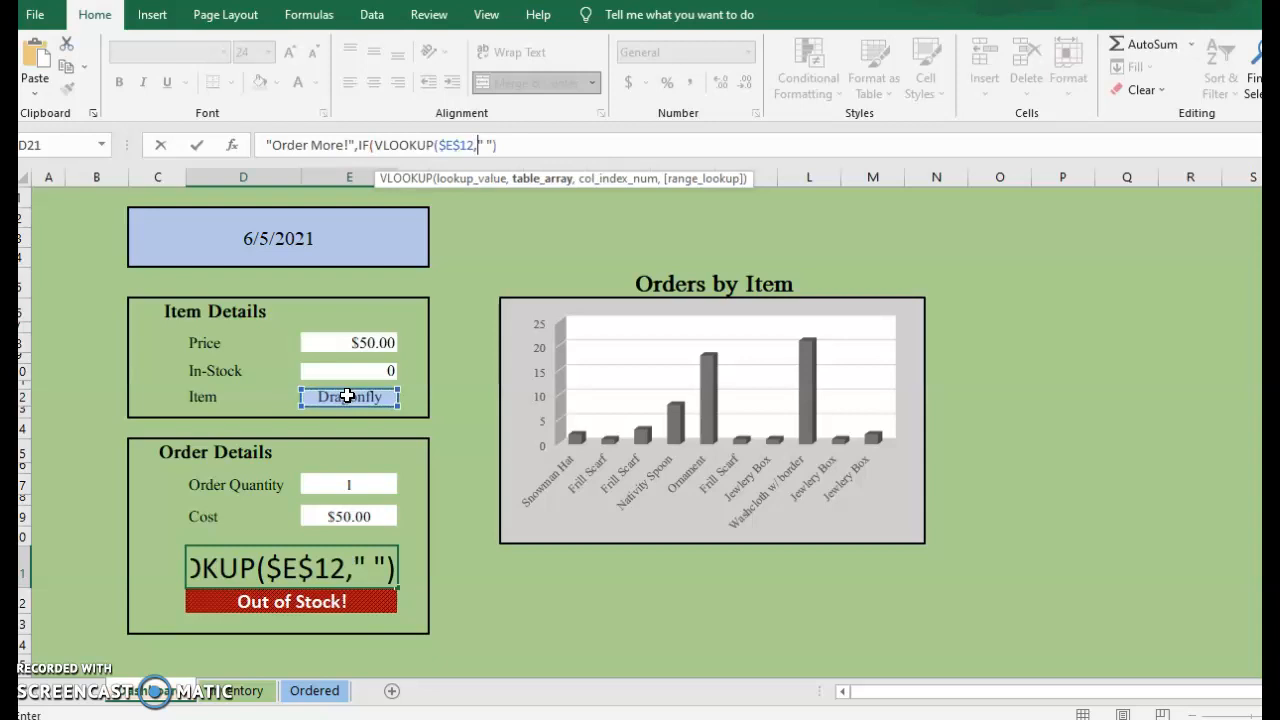
- Complete the nested VLOOKUP with table array Inventory!$B$2:$F$13 and column 4, and test whether it equals 0
{"action": "left_click", "coordinate": [243, 690]}
{"action": "left_click_drag", "start_coordinate": [130, 236], "coordinate": [507, 439]}
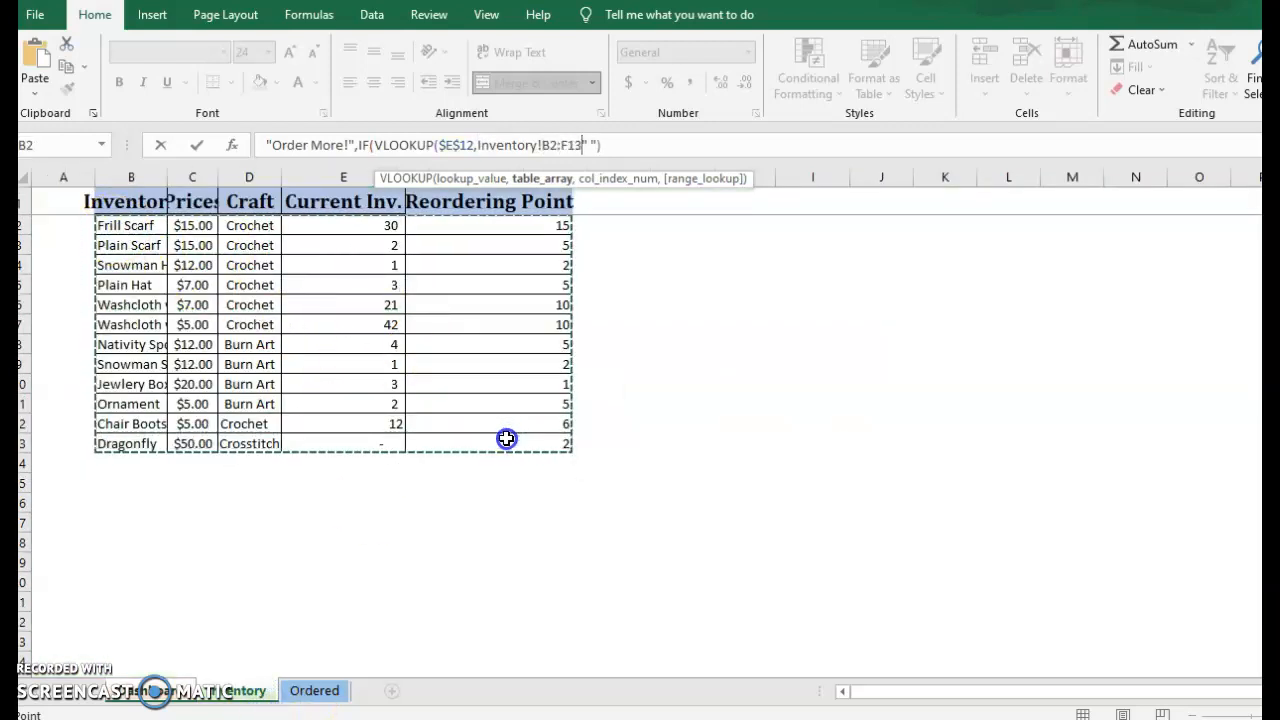
{"action": "key", "text": "F4"}
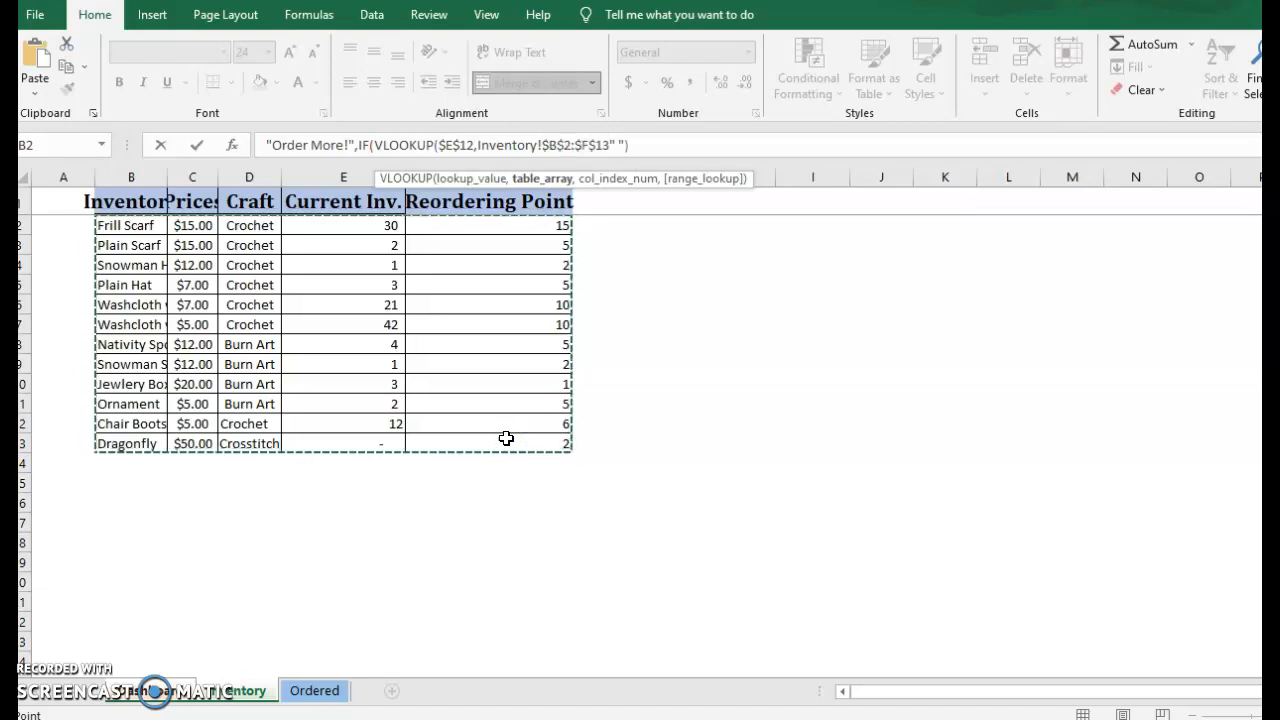
{"action": "type", "text": ","}
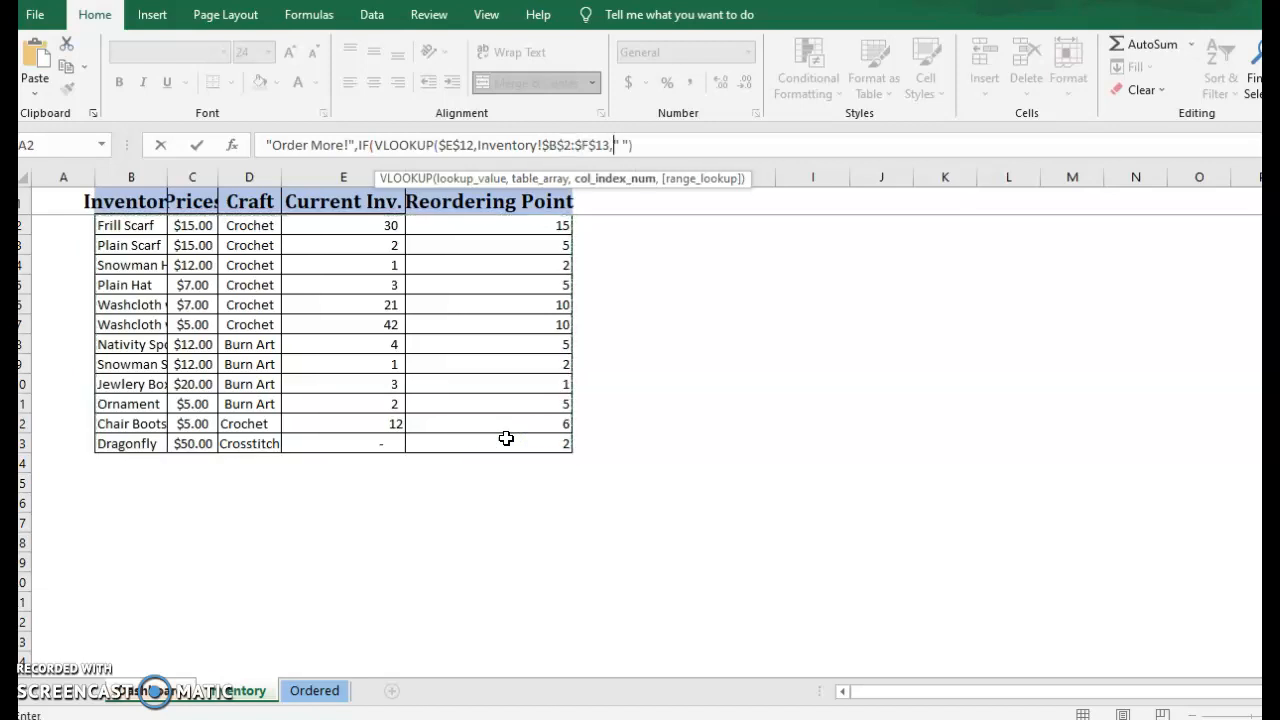
{"action": "type", "text": "4"}
{"action": "type", "text": ")"}
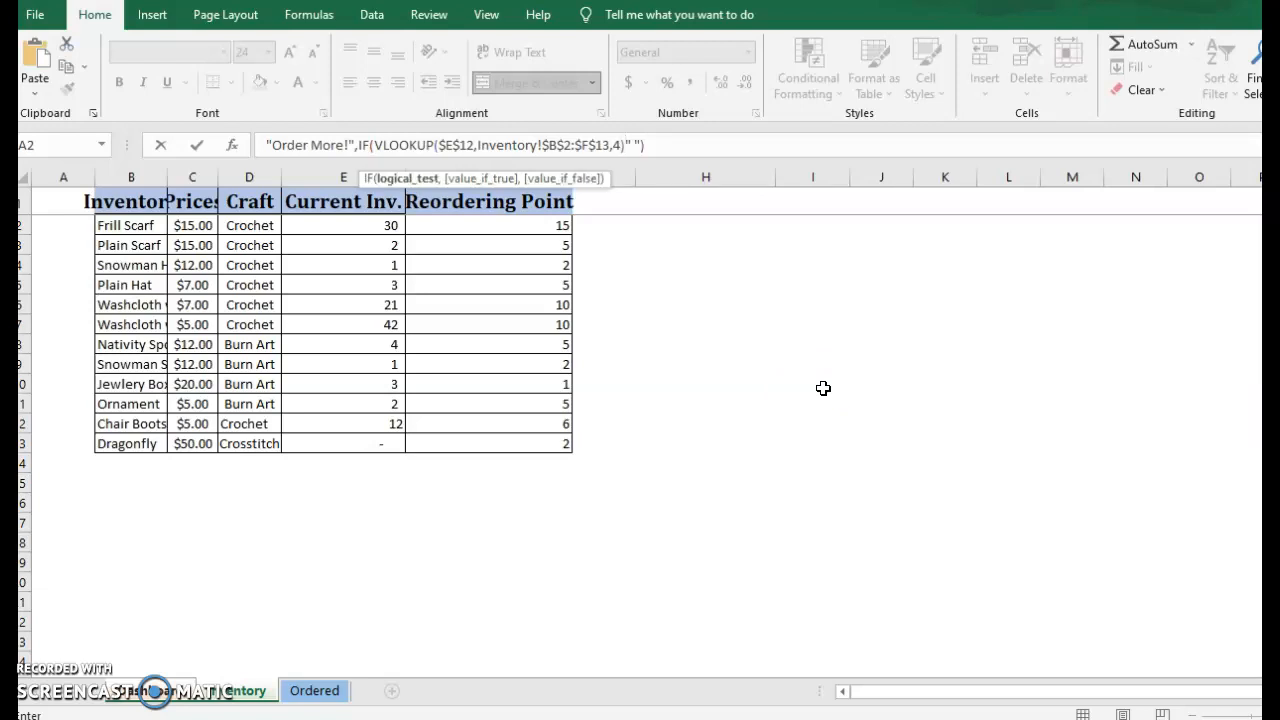
{"action": "type", "text": "=0,"}
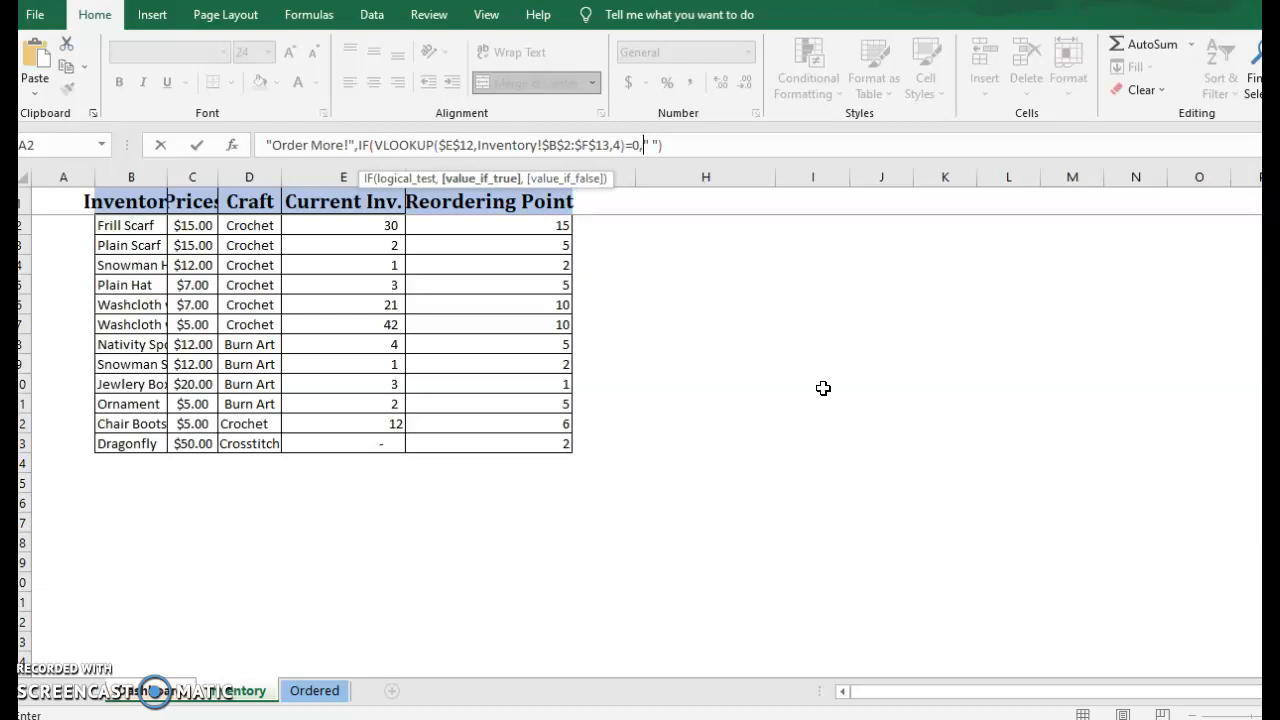
{"action": "key", "text": "Right"}
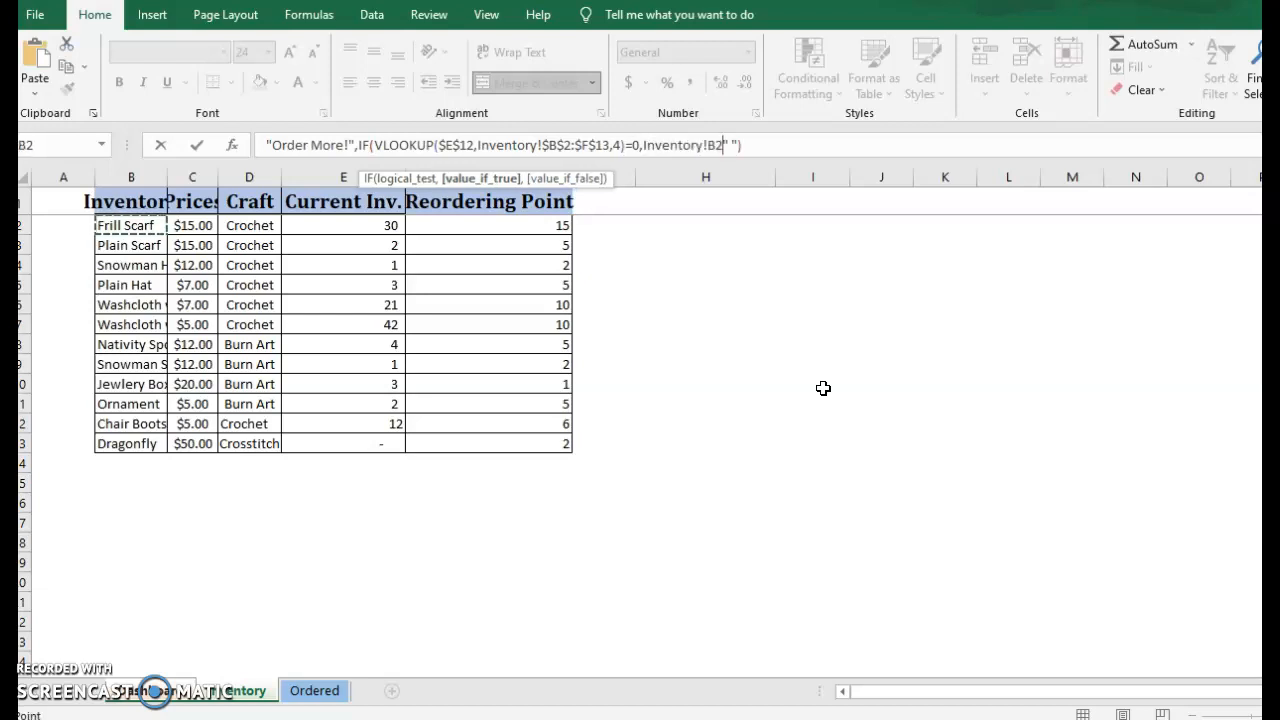
{"action": "key", "text": "BackSpace"}
{"action": "key", "text": "BackSpace"}
{"action": "key", "text": "BackSpace"}
{"action": "key", "text": "BackSpace"}
{"action": "key", "text": "BackSpace"}
{"action": "key", "text": "BackSpace"}
{"action": "key", "text": "BackSpace"}
{"action": "key", "text": "BackSpace"}
{"action": "key", "text": "BackSpace"}
{"action": "key", "text": "BackSpace"}
{"action": "key", "text": "BackSpace"}
{"action": "key", "text": "BackSpace"}
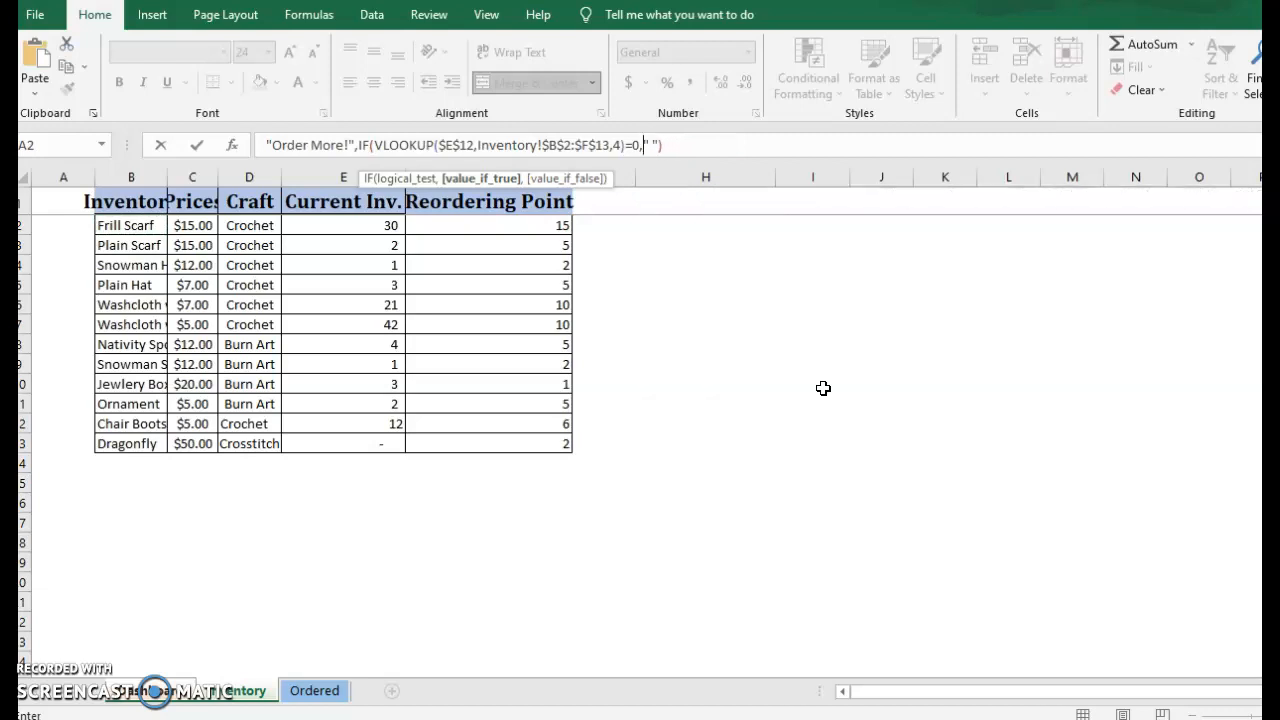
- Return "Out of Stock!" when the nested IF is true and " " otherwise, close both IFs, and commit the formula
{"action": "left_click", "coordinate": [652, 145]}
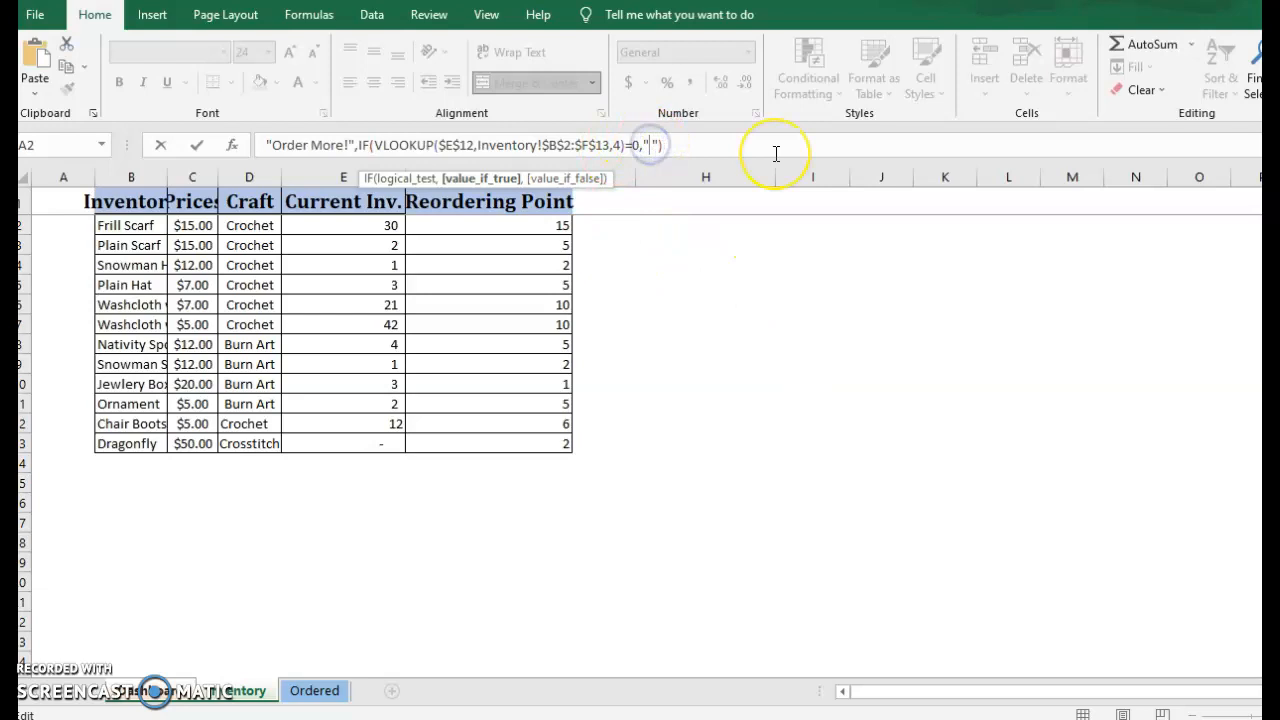
{"action": "type", "text": "Out of Stock"}
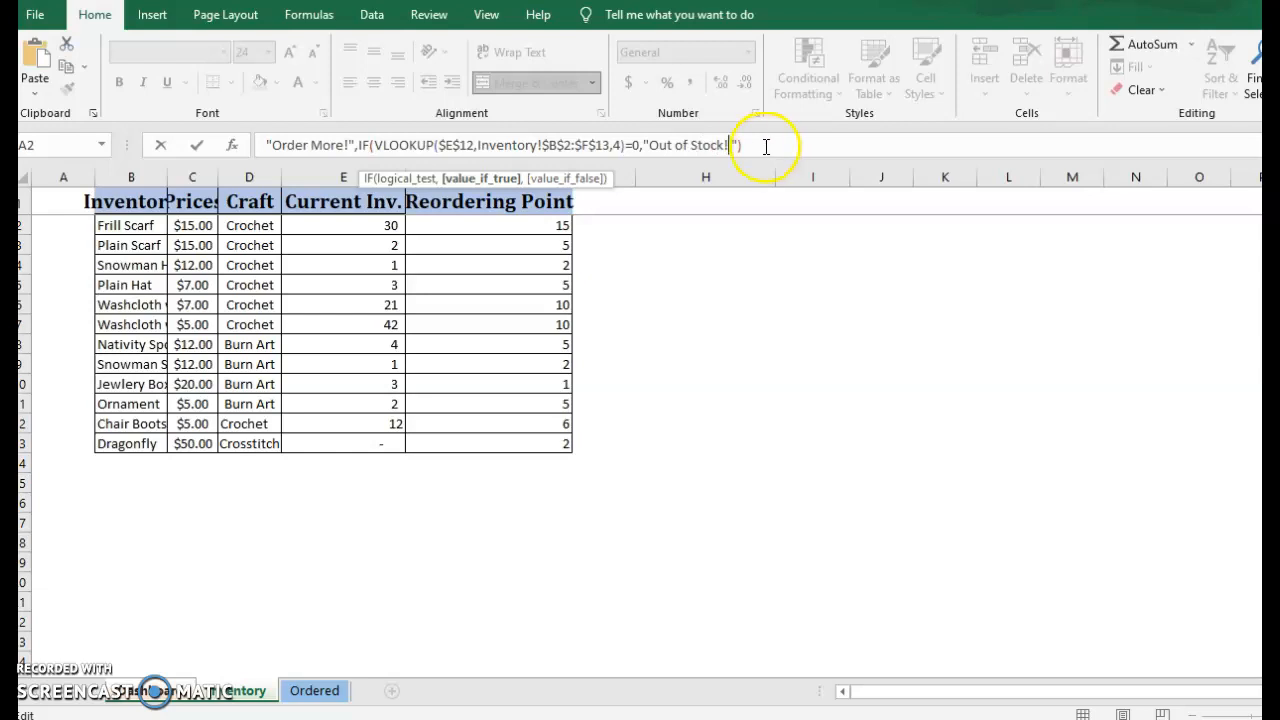
{"action": "type", "text": "!"}
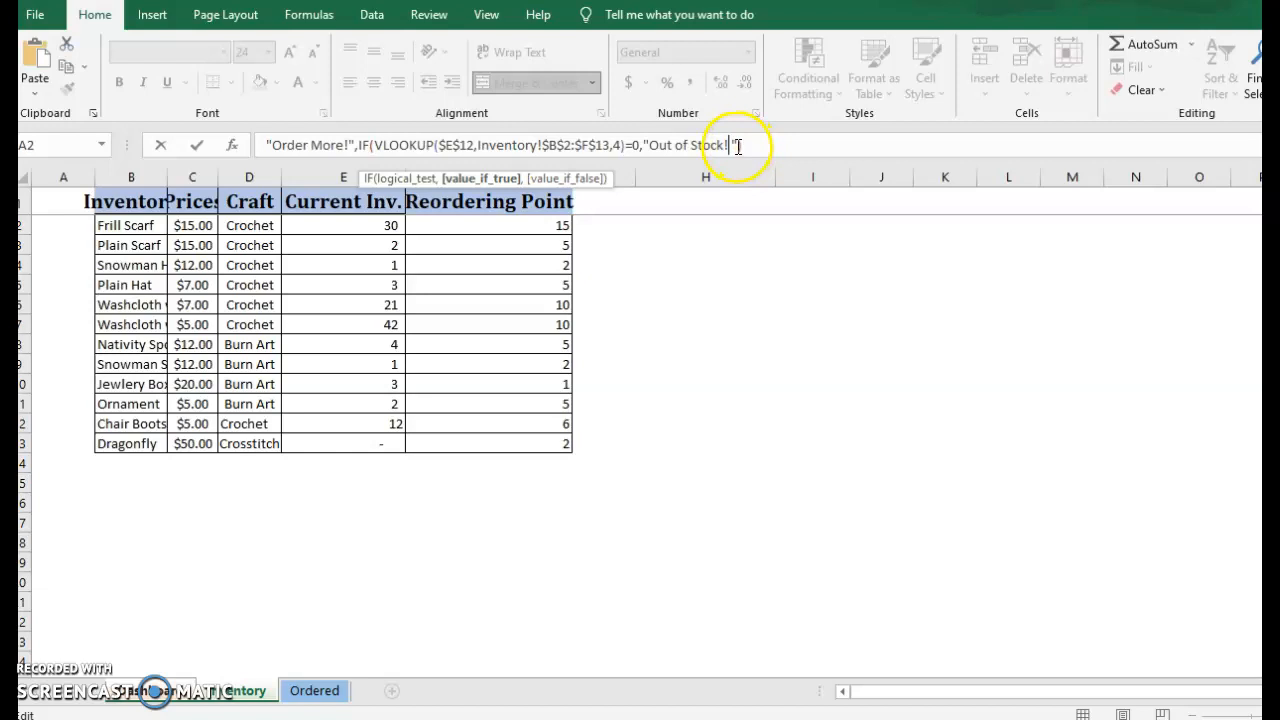
{"action": "left_click", "coordinate": [738, 145]}
{"action": "type", "text": ")=0,"}
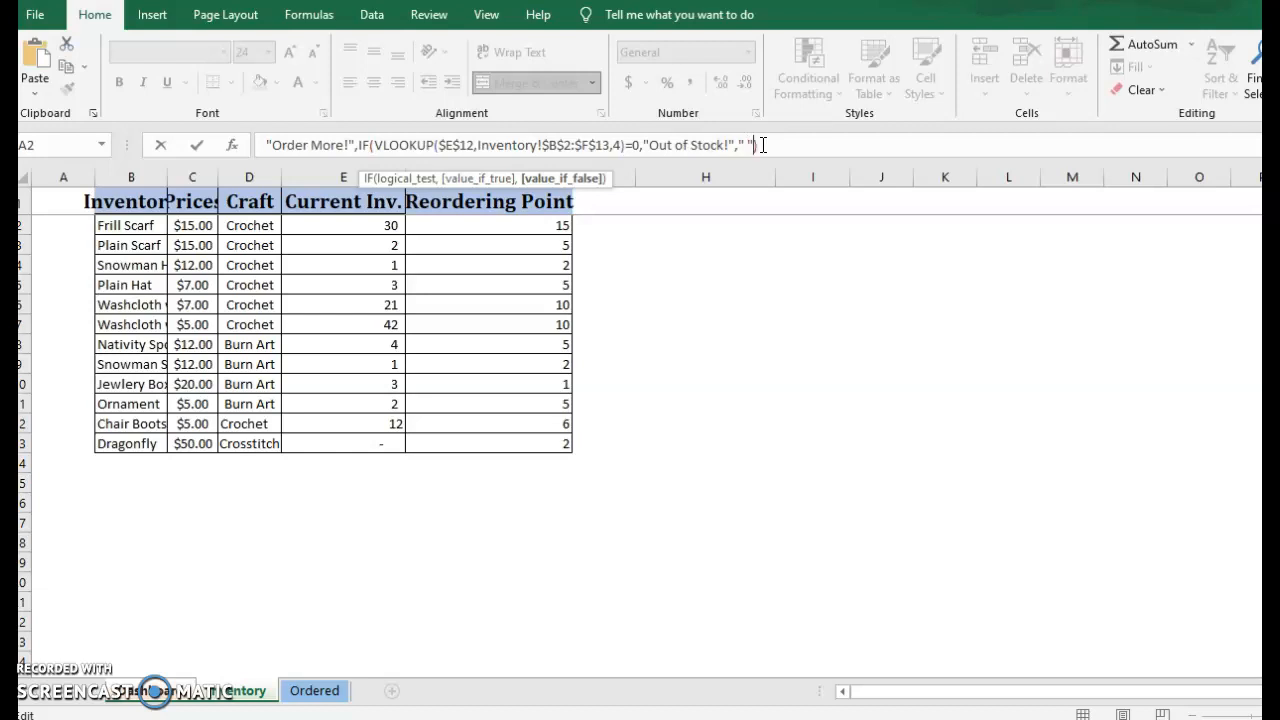
{"action": "left_click", "coordinate": [763, 145]}
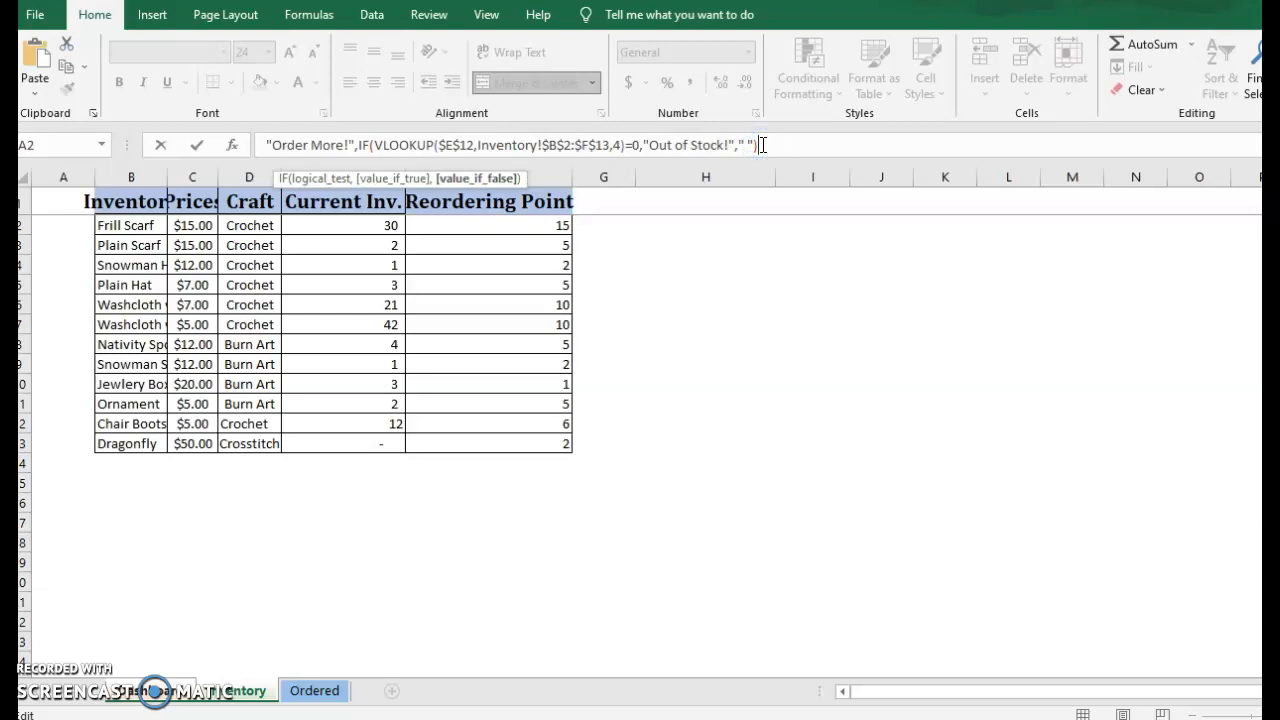
{"action": "type", "text": ")"}
{"action": "key", "text": "Return"}
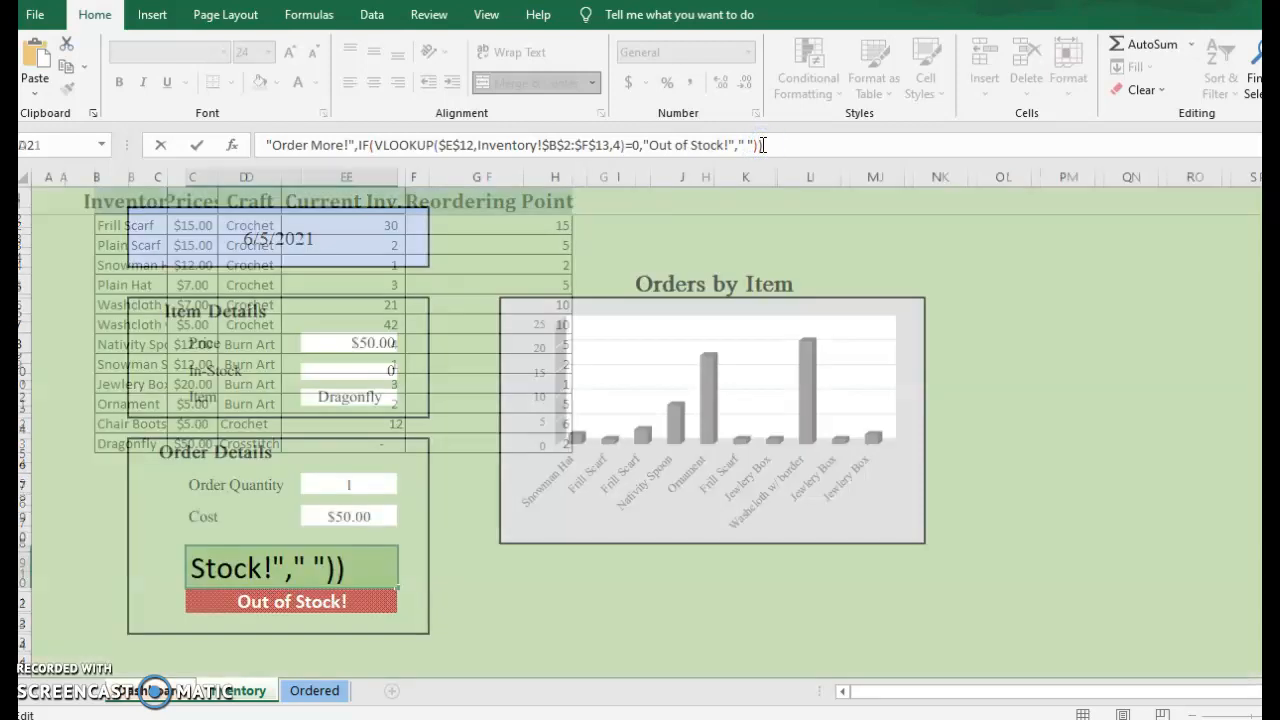
{"action": "left_click", "coordinate": [335, 565]}
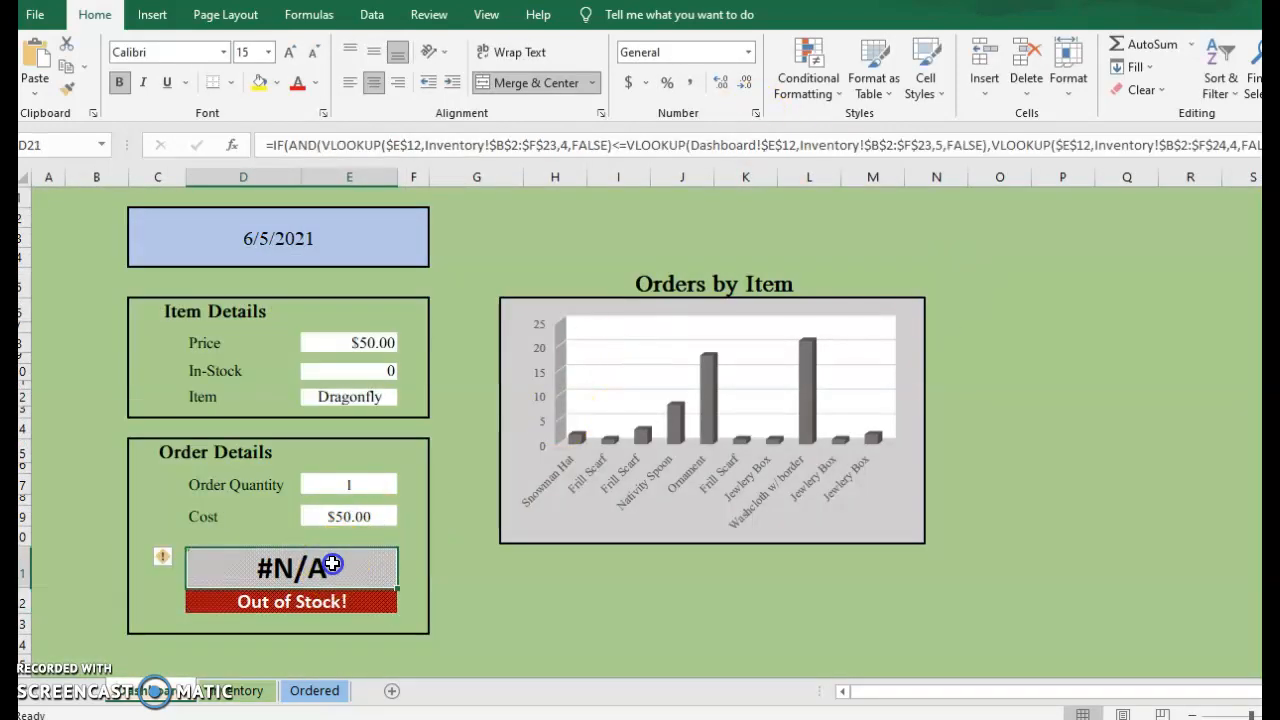
{"action": "left_click", "coordinate": [394, 246]}
{"action": "left_click", "coordinate": [441, 216]}
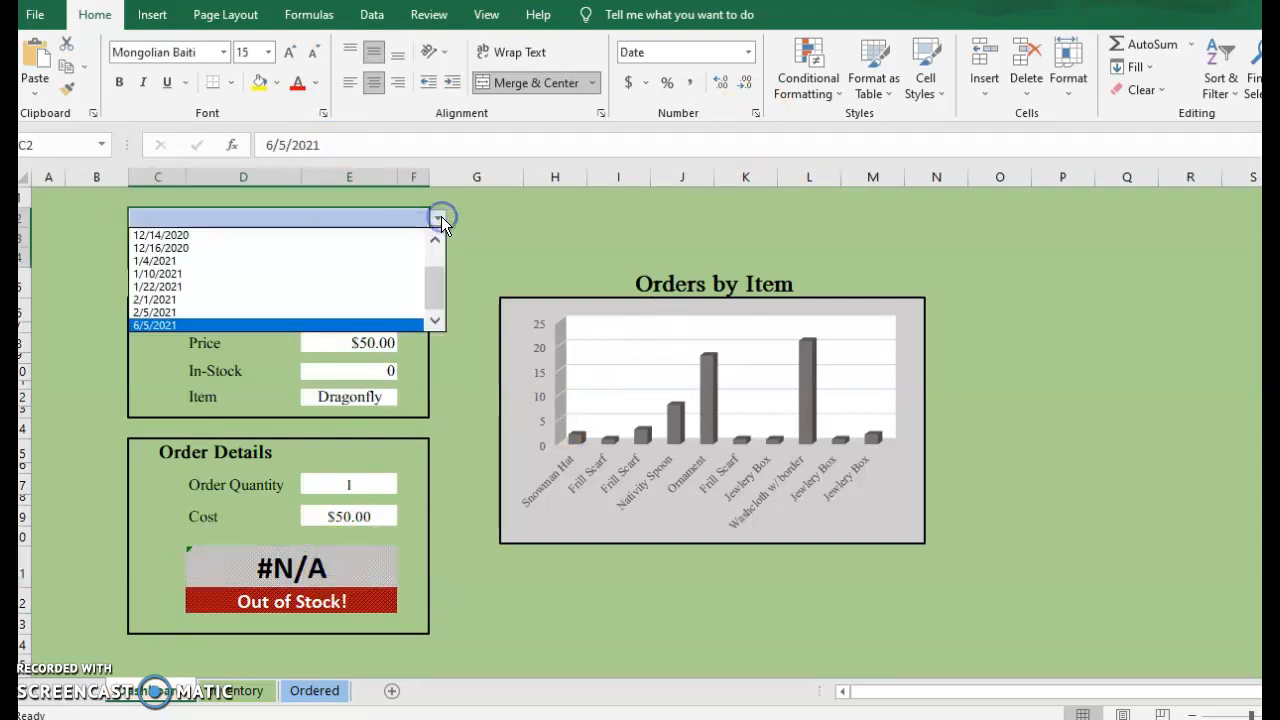
{"action": "left_click", "coordinate": [441, 216]}
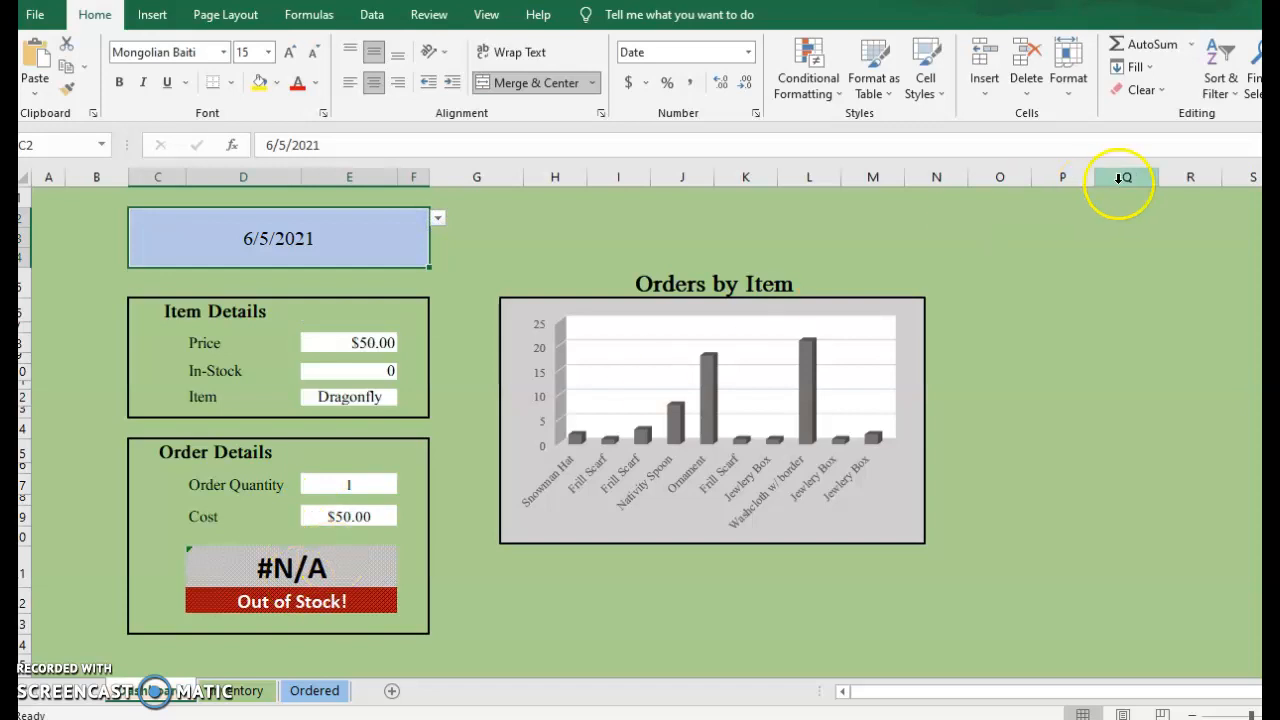
- Add FALSE for an exact match to the nested VLOOKUP in D21 and commit the formula
{"action": "left_click", "coordinate": [375, 562]}
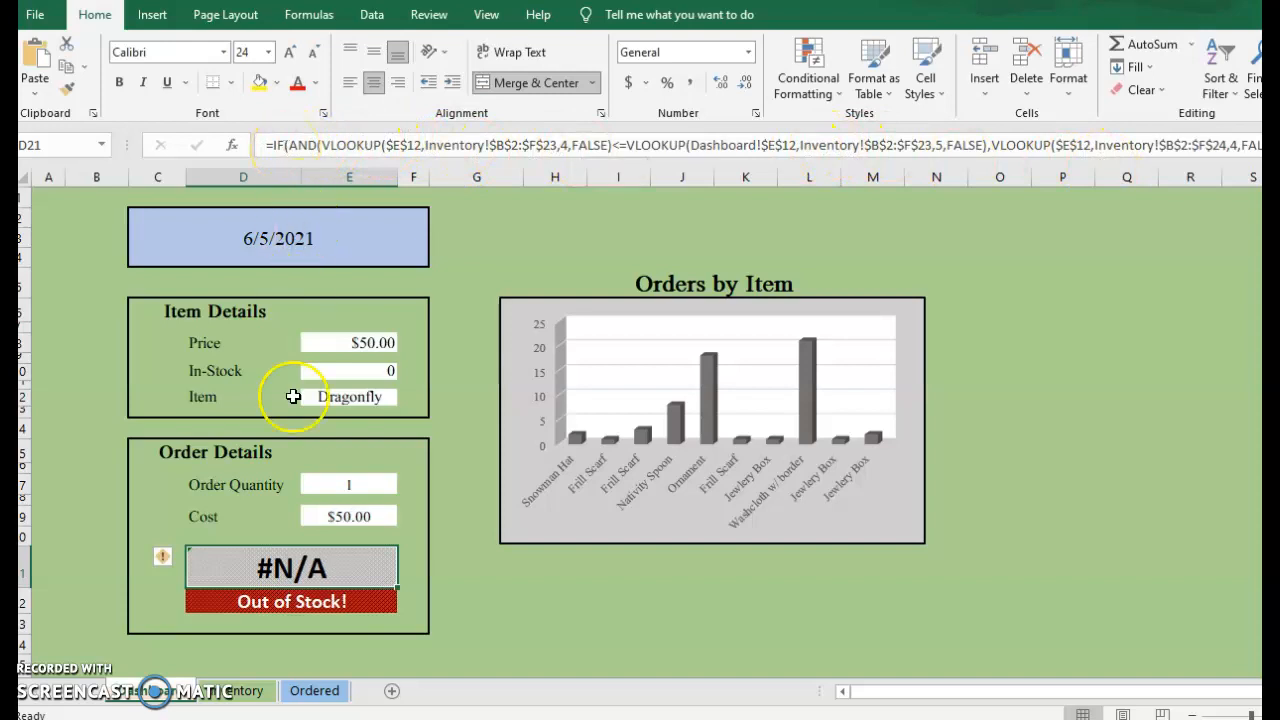
{"action": "left_click", "coordinate": [615, 145]}
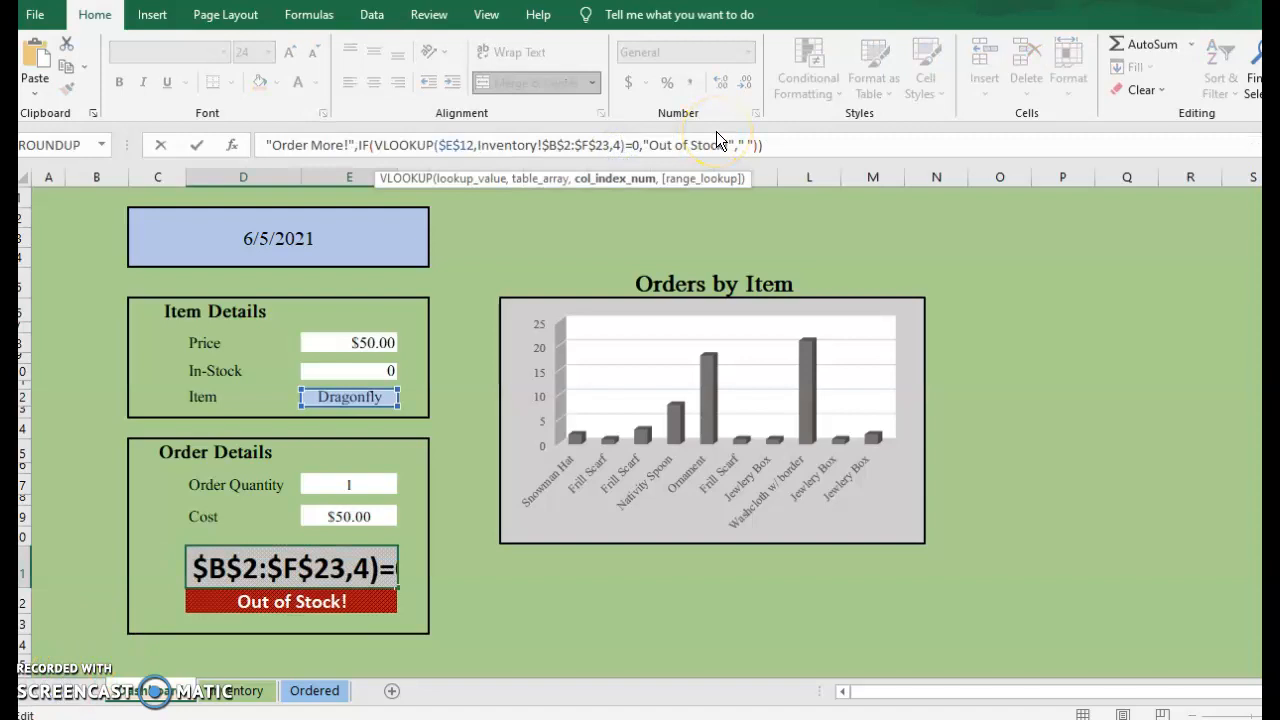
{"action": "type", "text": ","}
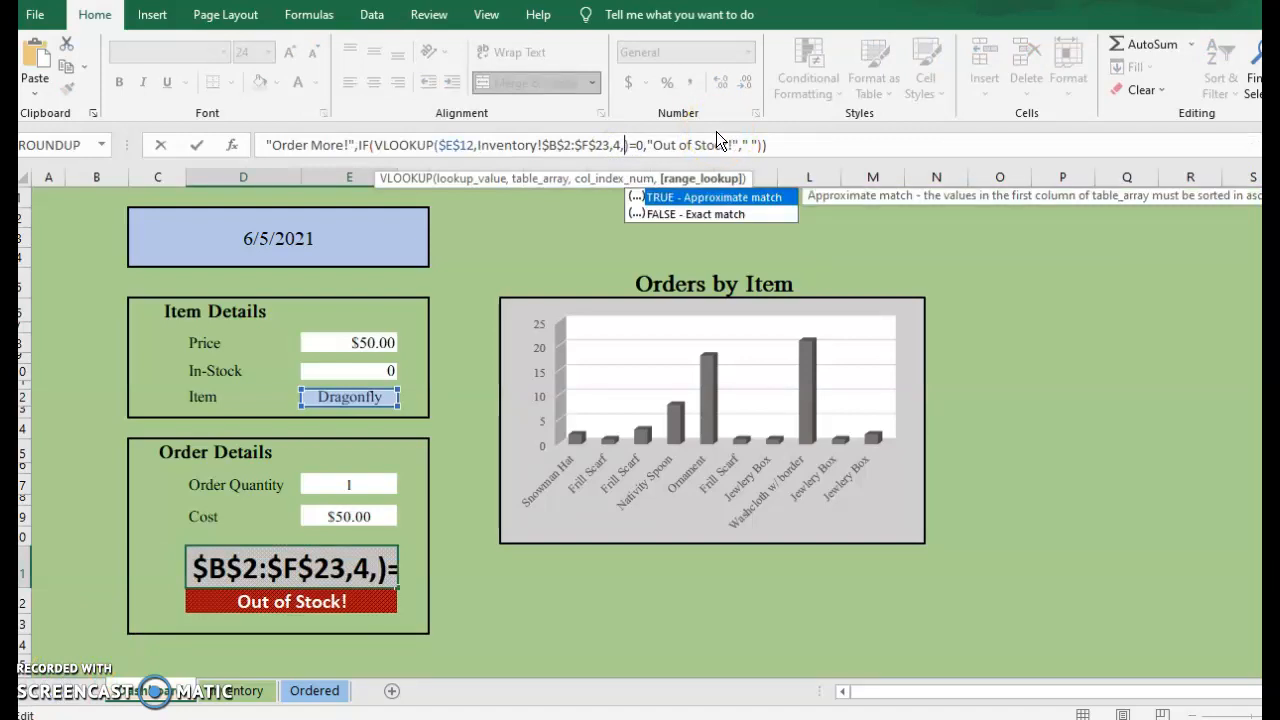
{"action": "type", "text": "false"}
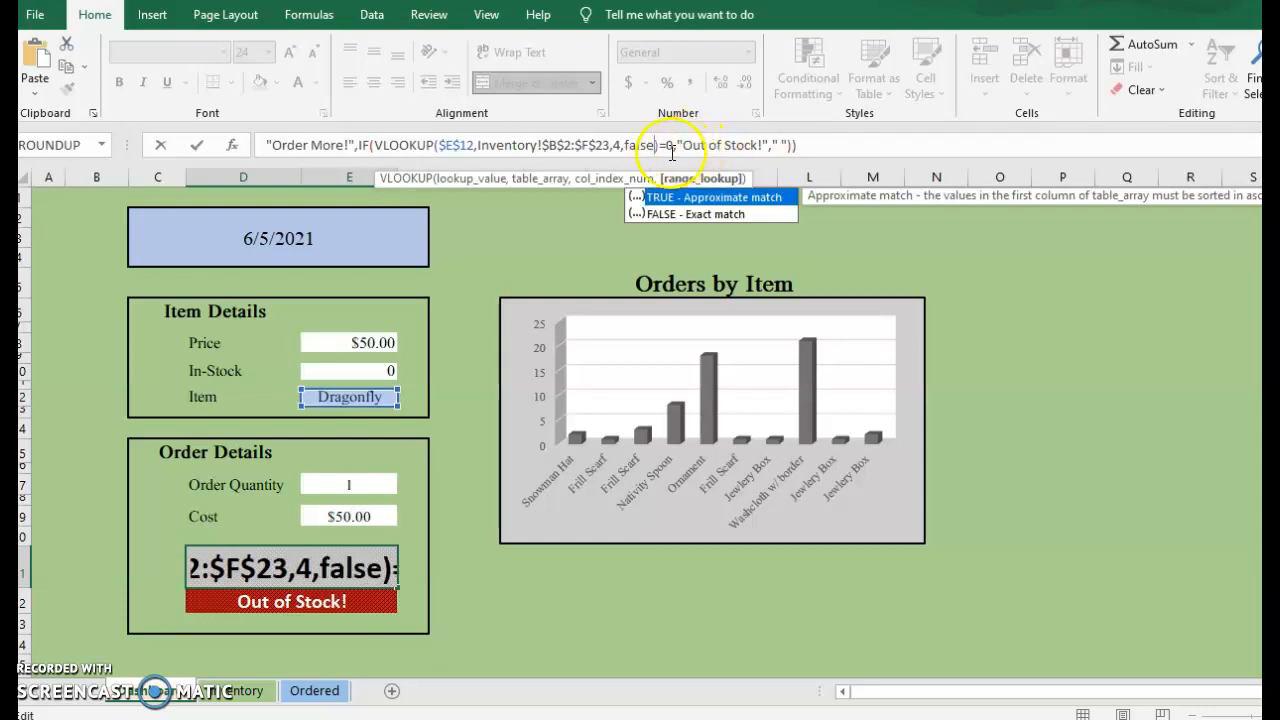
{"action": "double_click", "coordinate": [672, 214]}
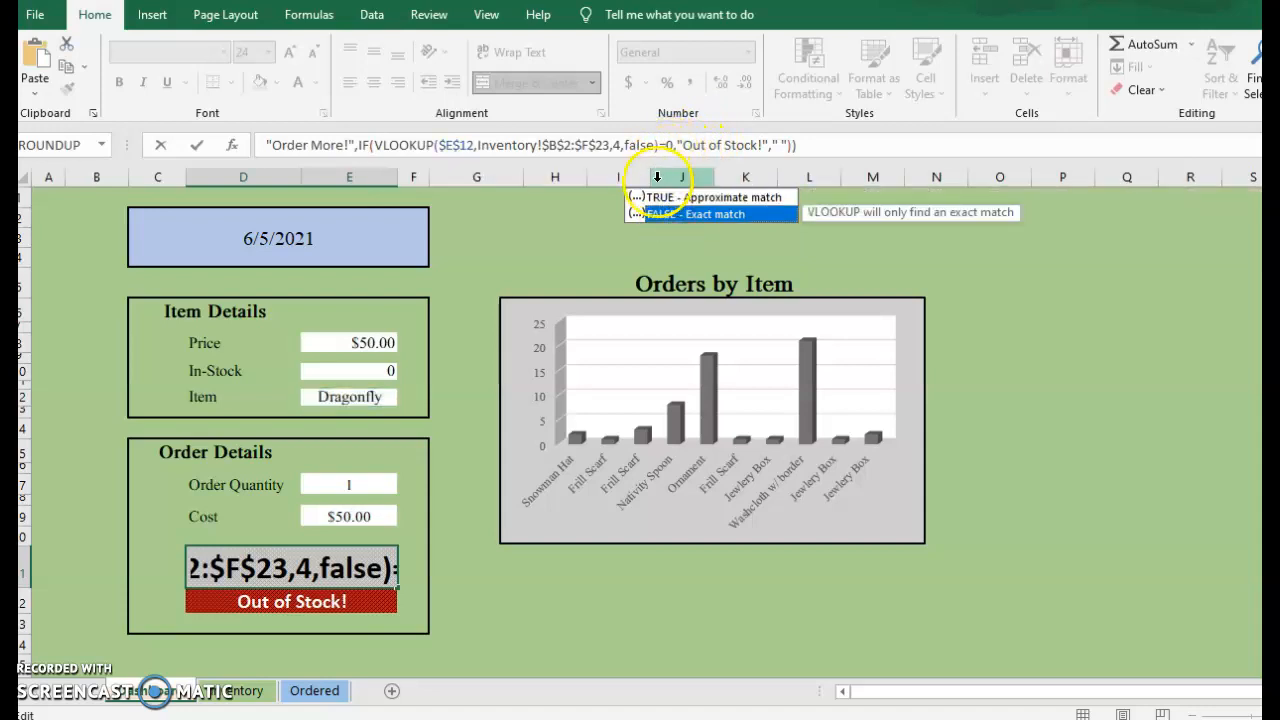
{"action": "left_click", "coordinate": [807, 143]}
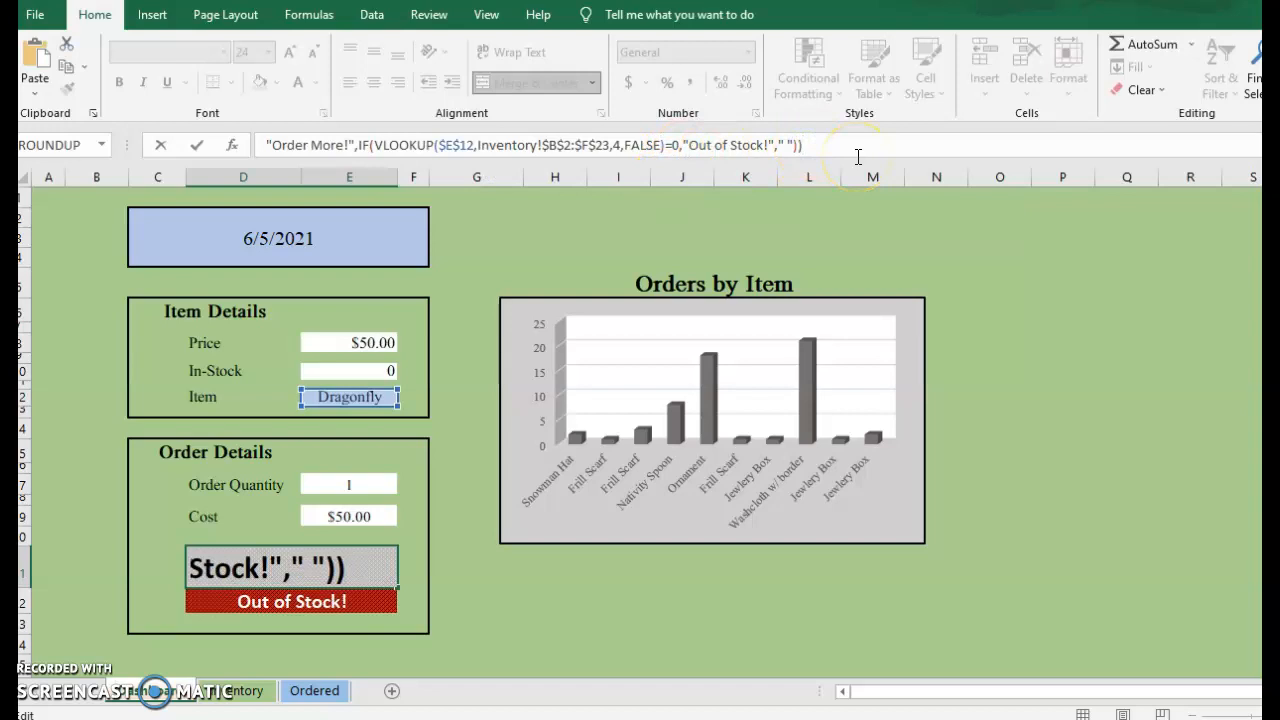
{"action": "key", "text": "Return"}
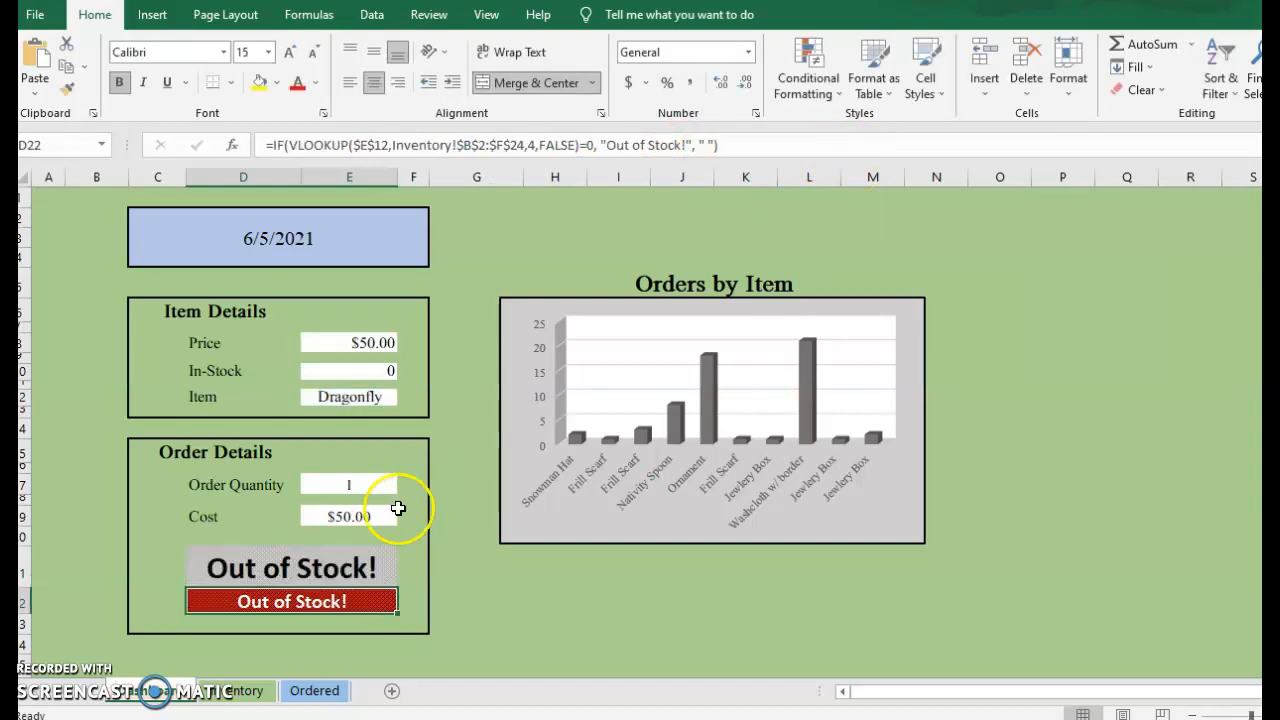
- Test the combined stock alert by switching the dashboard date to 12/14/2020 and 1/22/2021
{"action": "left_click", "coordinate": [345, 565]}
{"action": "left_click", "coordinate": [412, 225]}
{"action": "left_click", "coordinate": [437, 223]}
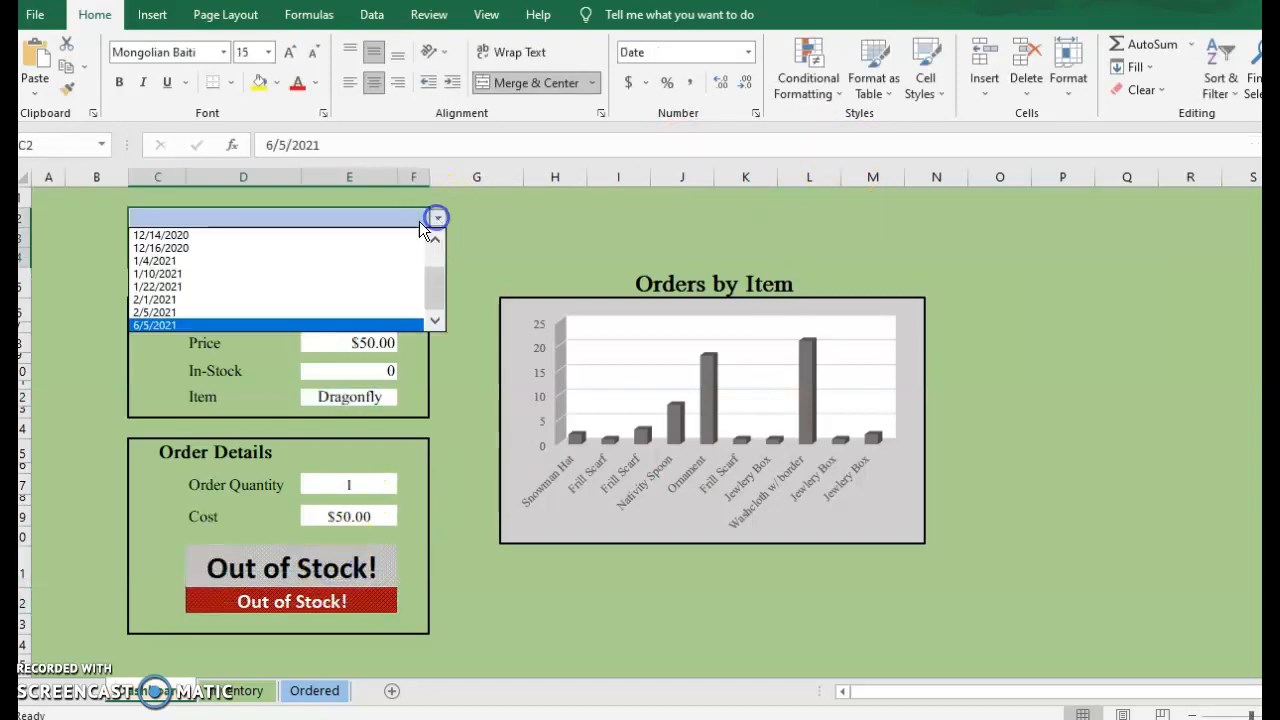
{"action": "left_click", "coordinate": [274, 236]}
{"action": "left_click", "coordinate": [432, 221]}
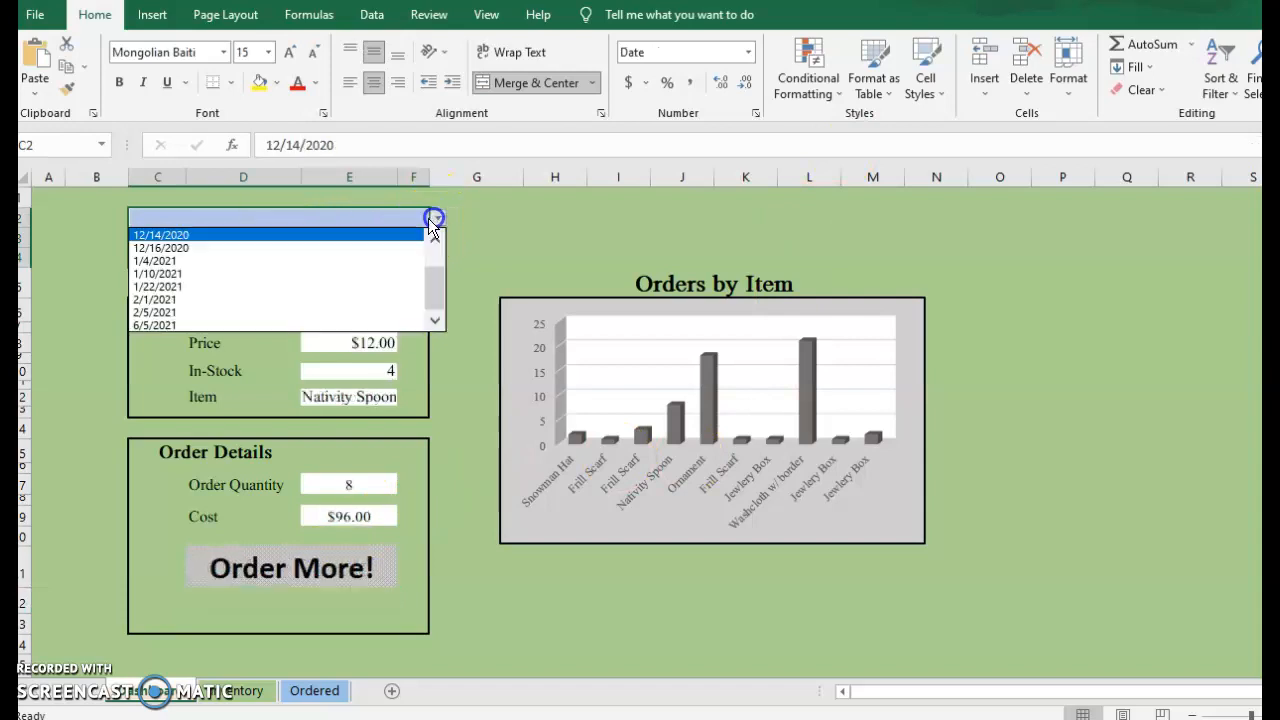
{"action": "left_click", "coordinate": [304, 284]}
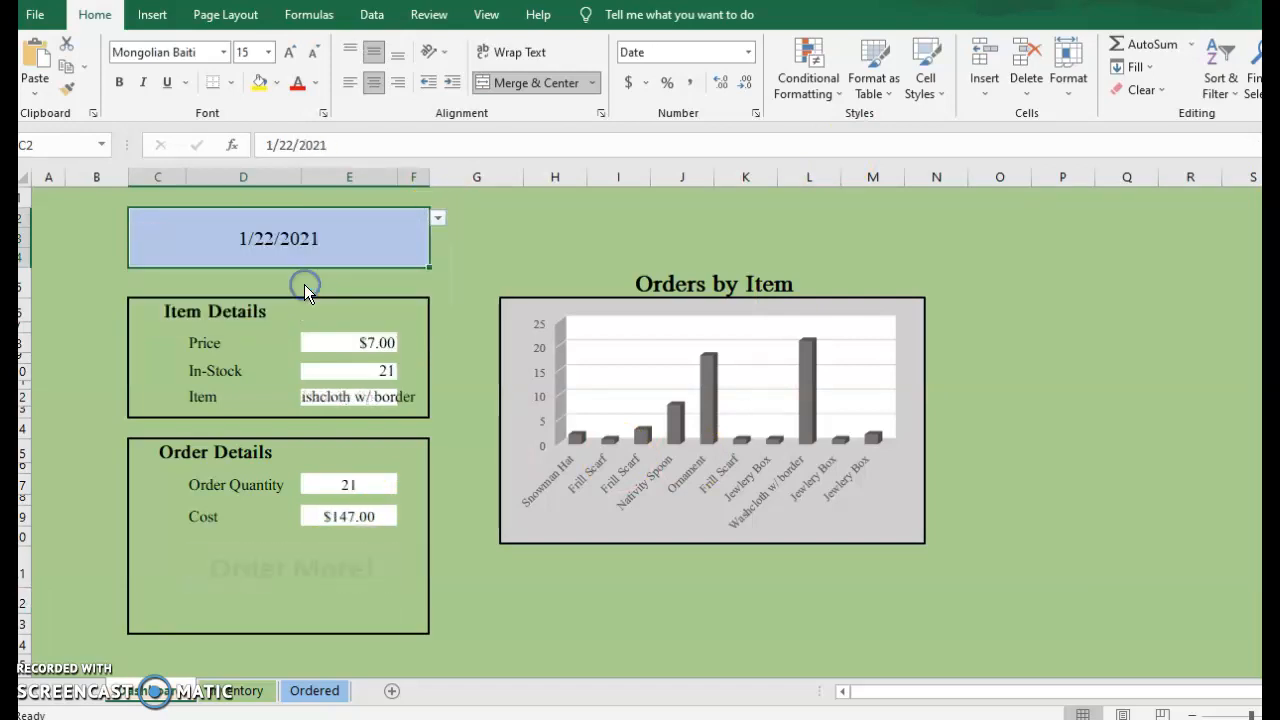
- Test the combined alert with the dashboard dates 12/14/2020 and 6/5/2021, and compare it with the separate alert in D22
{"action": "left_click", "coordinate": [437, 218]}
{"action": "left_click", "coordinate": [253, 236]}
{"action": "left_click", "coordinate": [434, 217]}
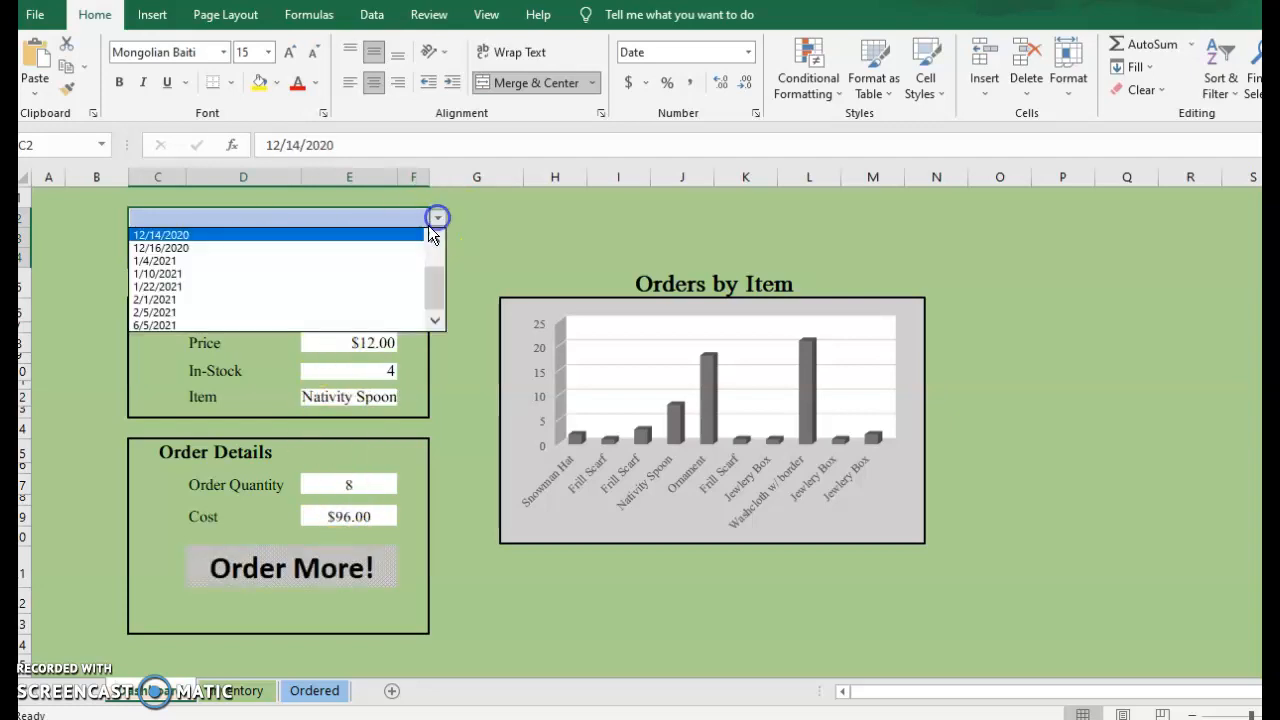
{"action": "left_click", "coordinate": [303, 328]}
{"action": "left_click", "coordinate": [322, 606]}
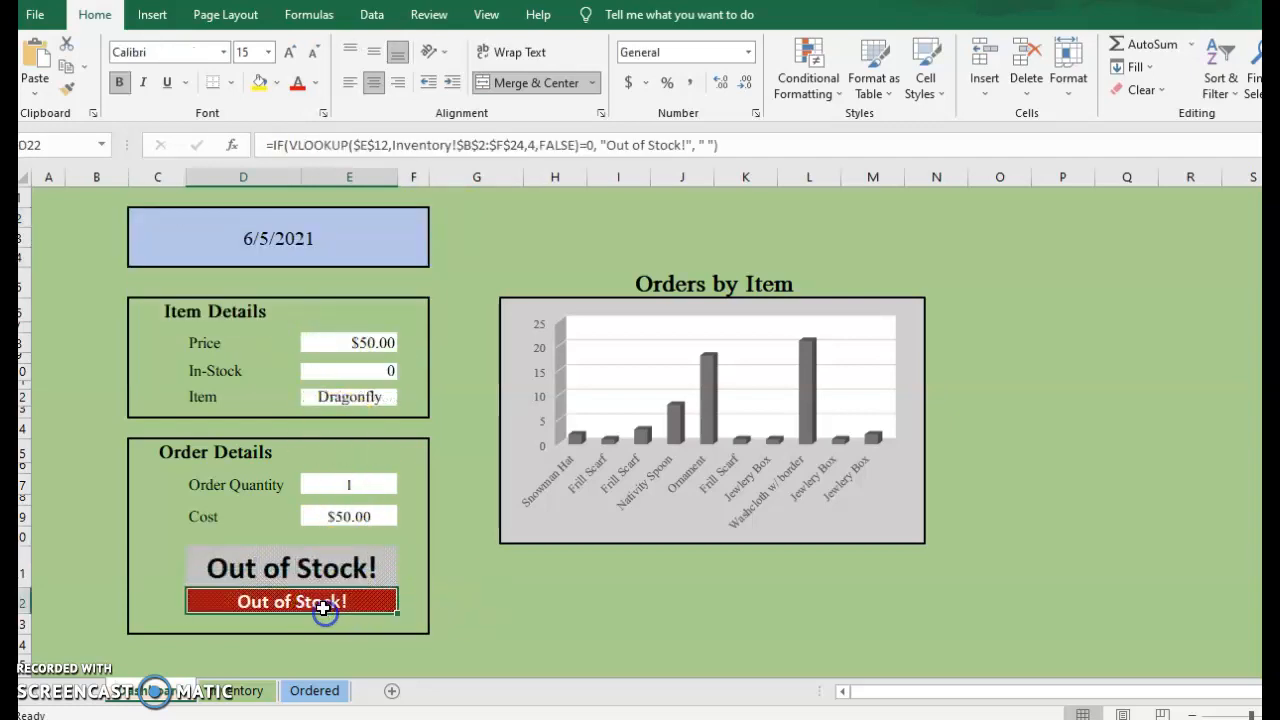
- Start a Text That Contains conditional formatting rule on cell D21 for the text "Out of Stock!"
{"action": "left_click", "coordinate": [328, 567]}
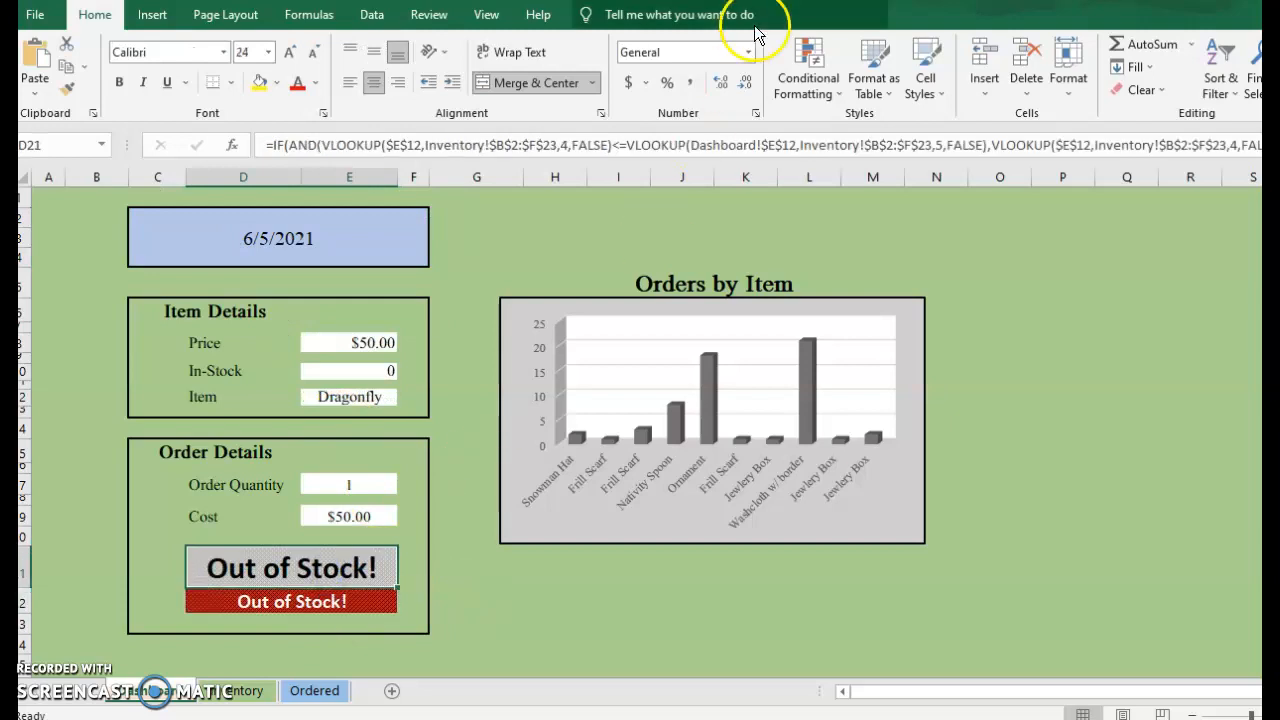
{"action": "left_click", "coordinate": [814, 66]}
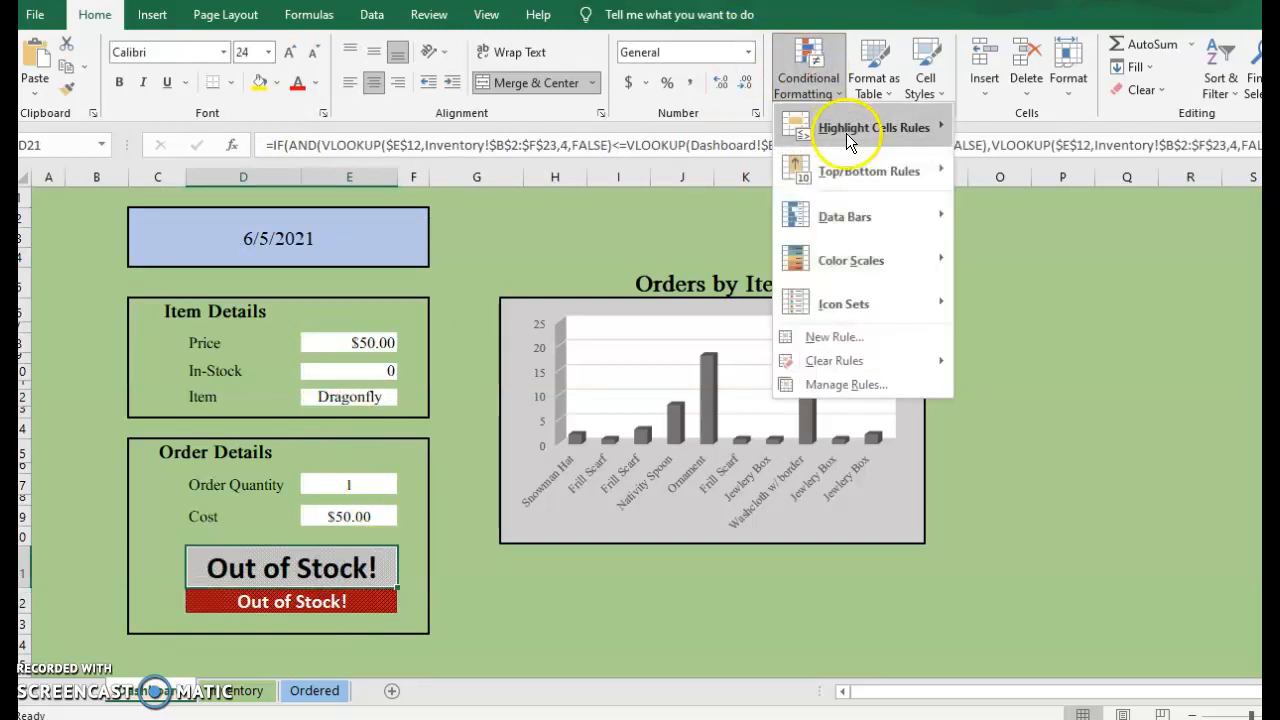
{"action": "mouse_move", "coordinate": [849, 126]}
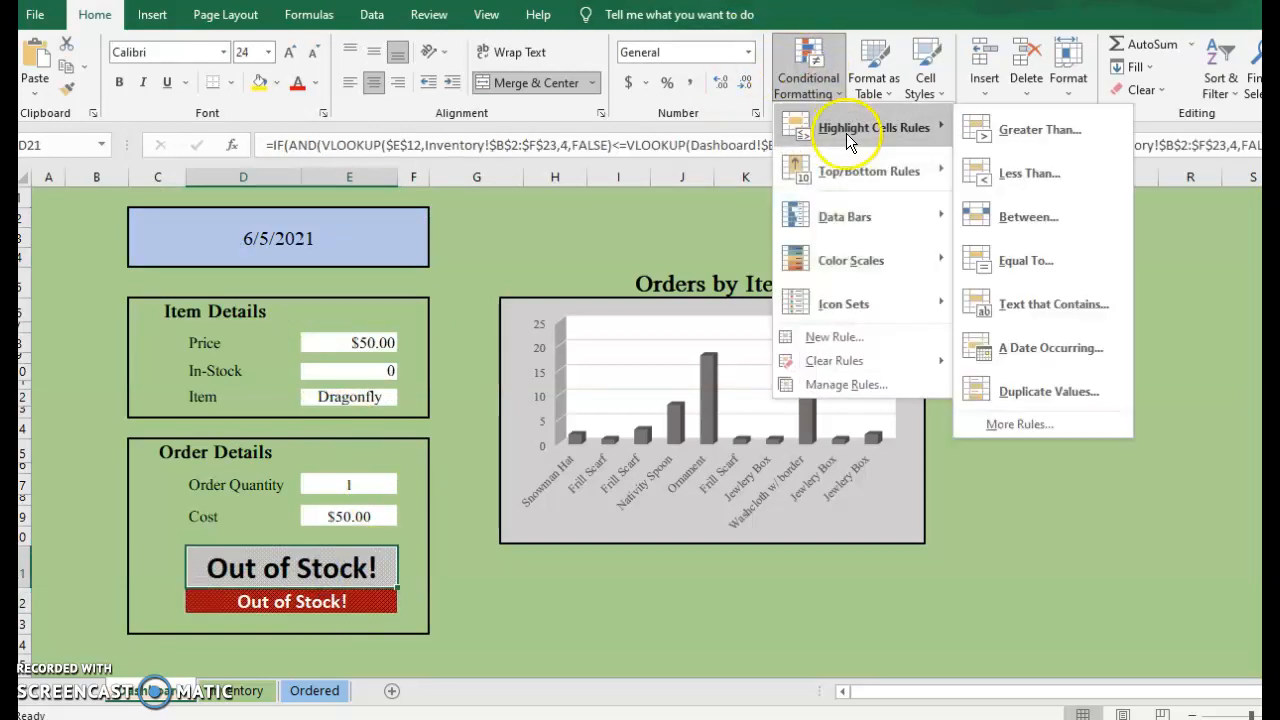
{"action": "left_click", "coordinate": [1044, 309]}
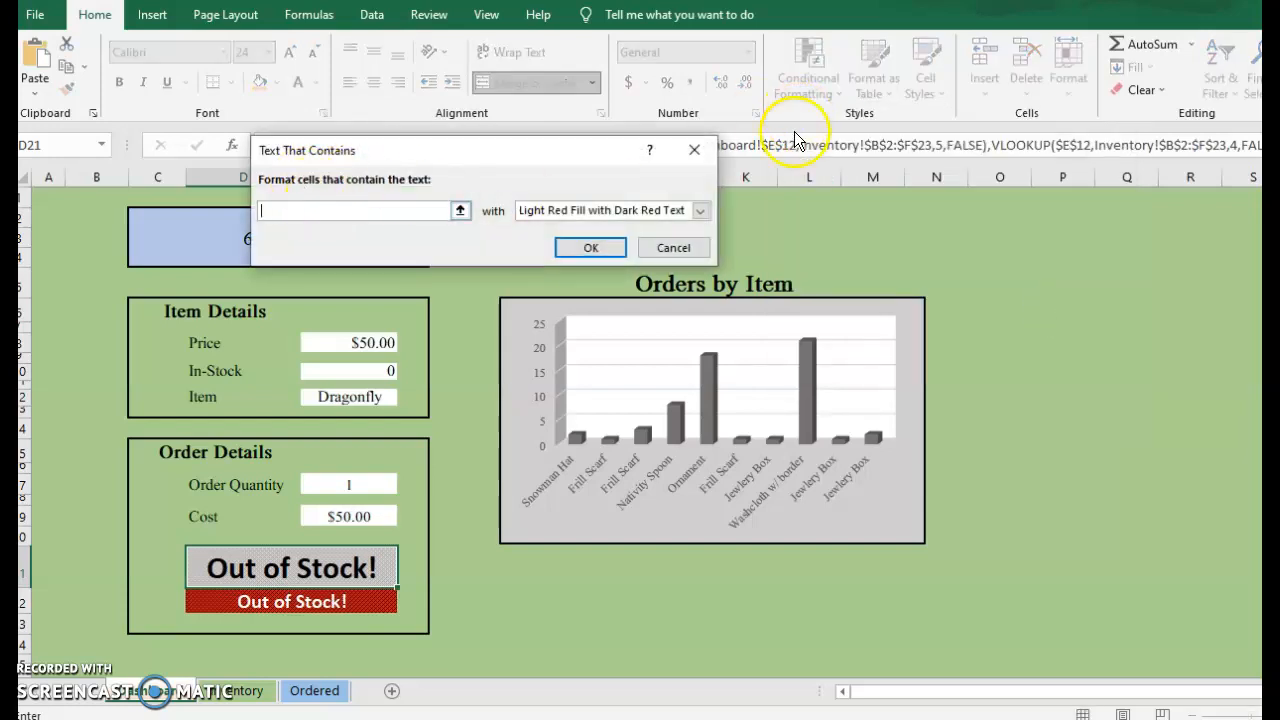
{"action": "type", "text": "Out of Stock"}
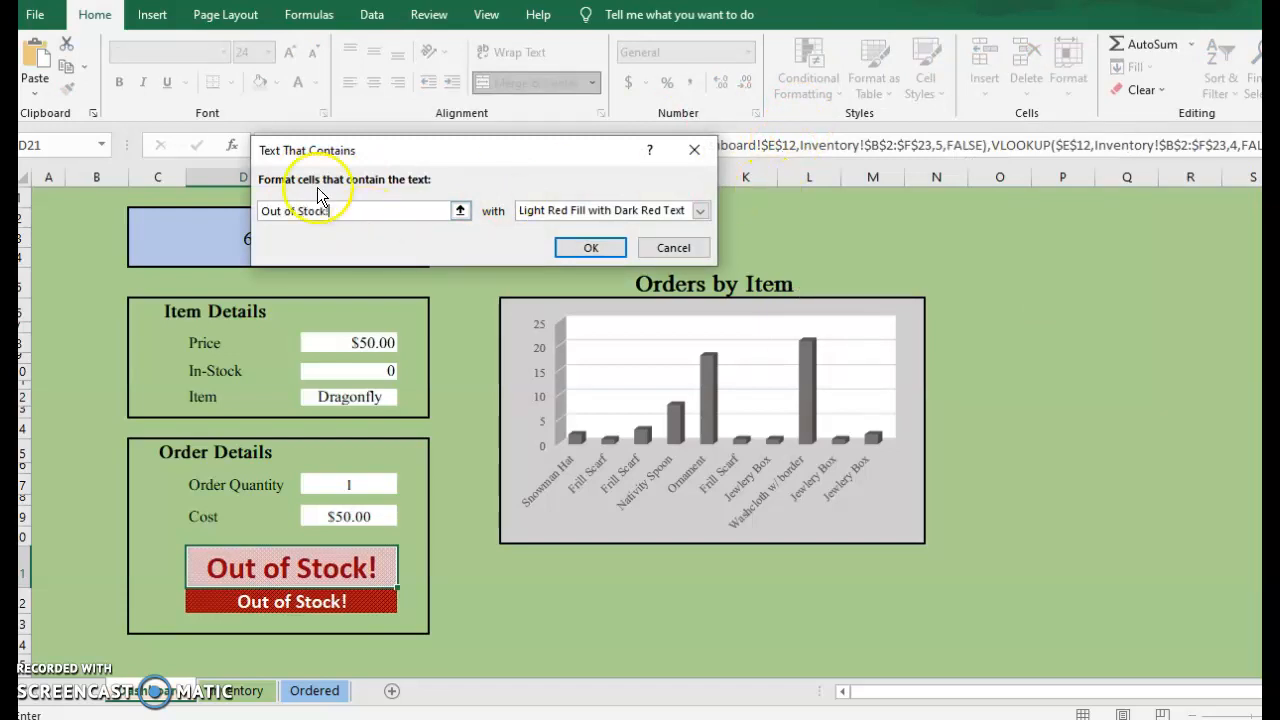
{"action": "type", "text": "!"}
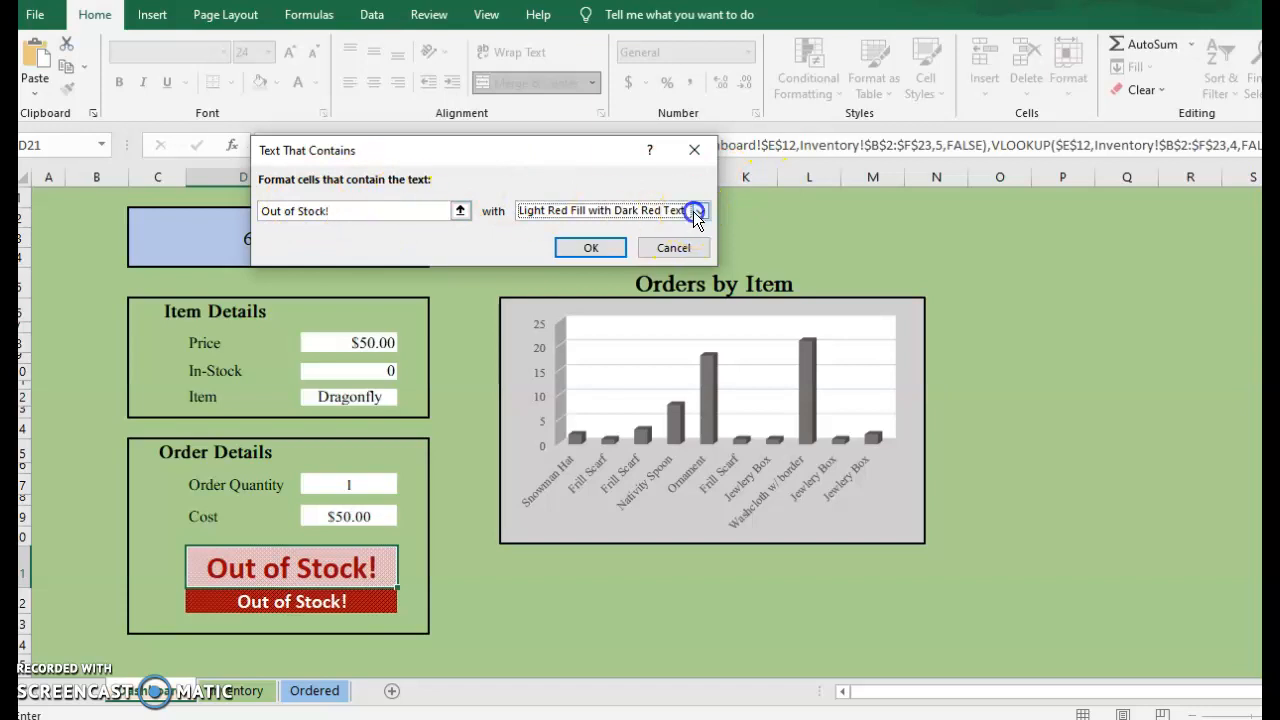
- Give the "Out of Stock!" rule a custom format with a white, bold font
{"action": "left_click", "coordinate": [700, 210]}
{"action": "left_click", "coordinate": [630, 308]}
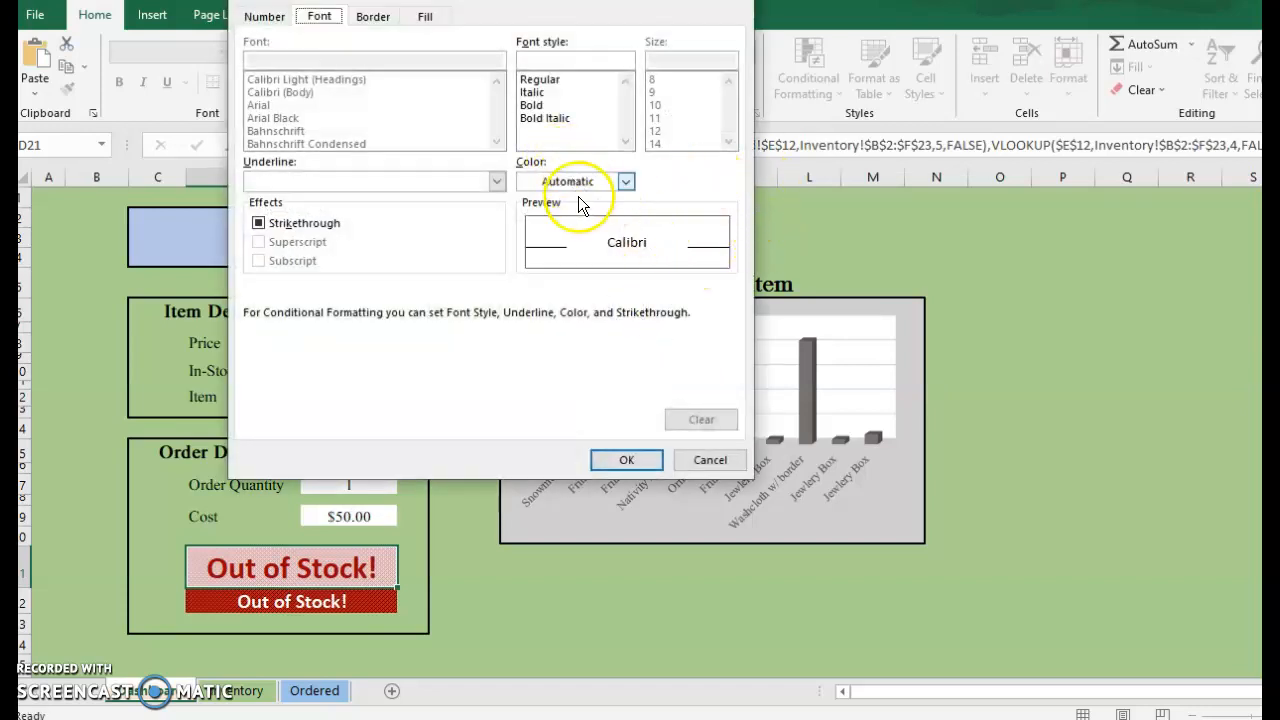
{"action": "left_click", "coordinate": [622, 181]}
{"action": "left_click", "coordinate": [519, 247]}
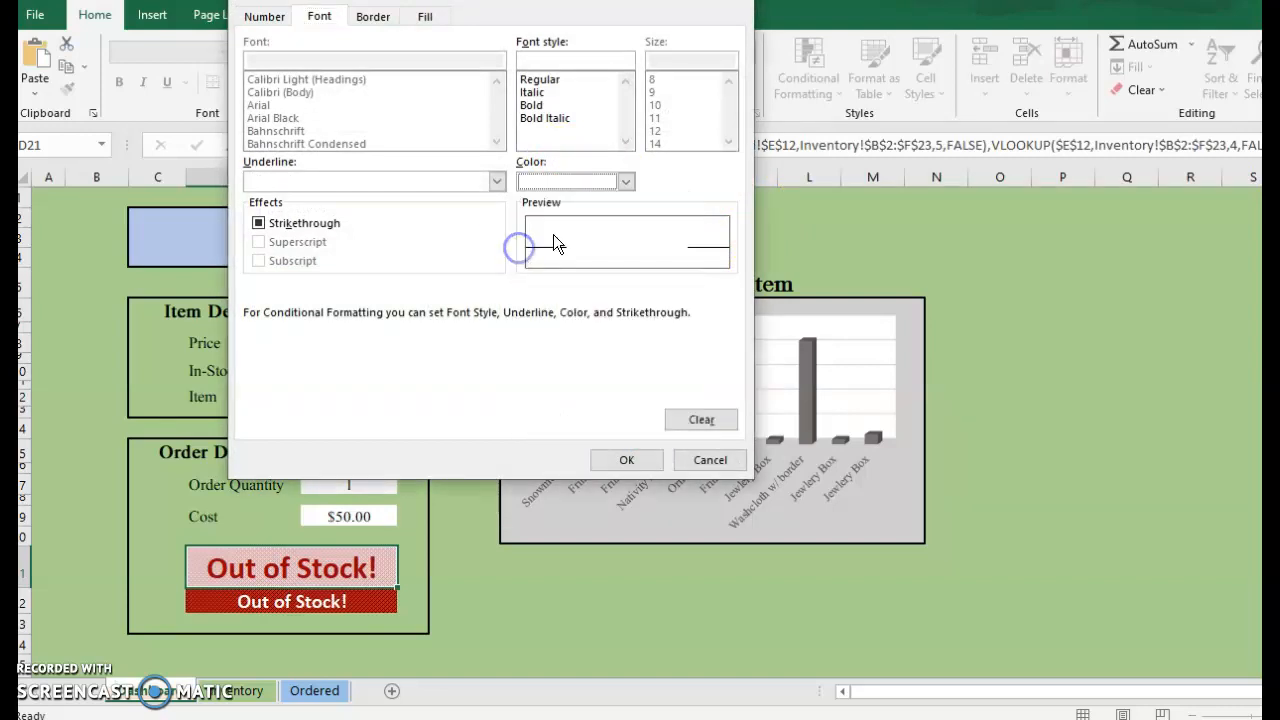
{"action": "left_click", "coordinate": [548, 106]}
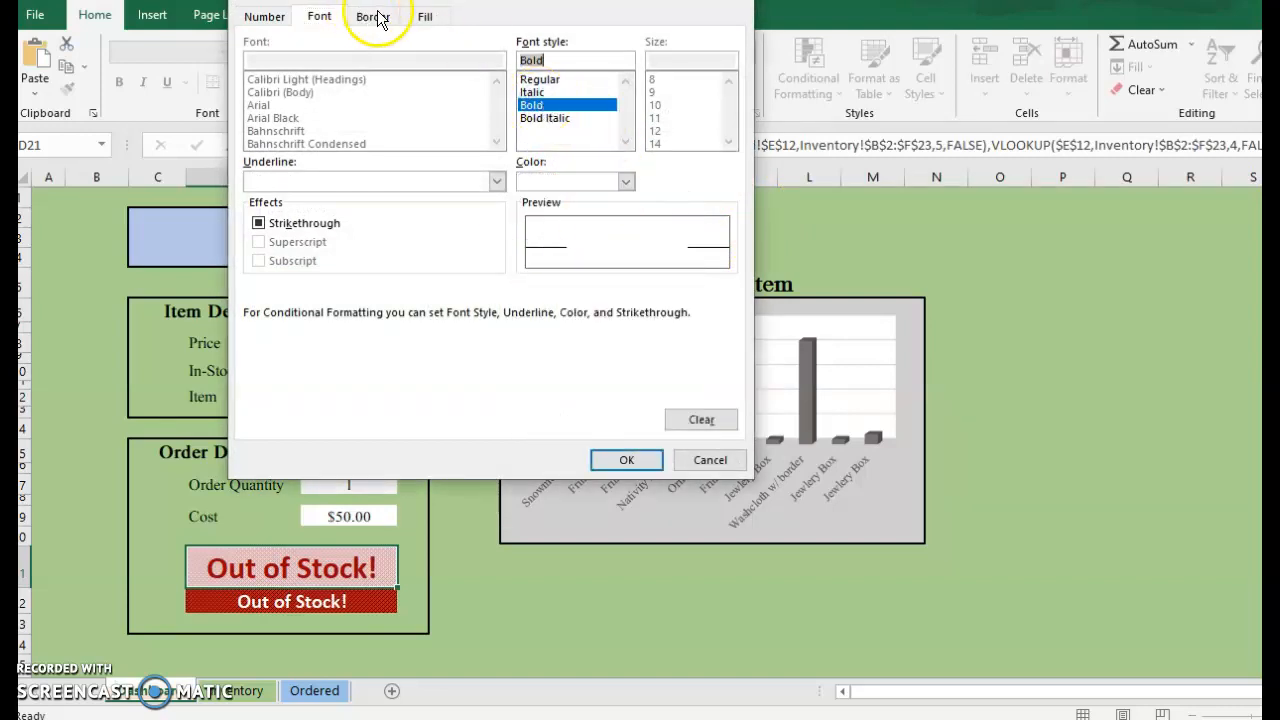
- Add a red fill with a thin diagonal crosshatch pattern to the custom format and apply the rule
{"action": "left_click", "coordinate": [426, 17]}
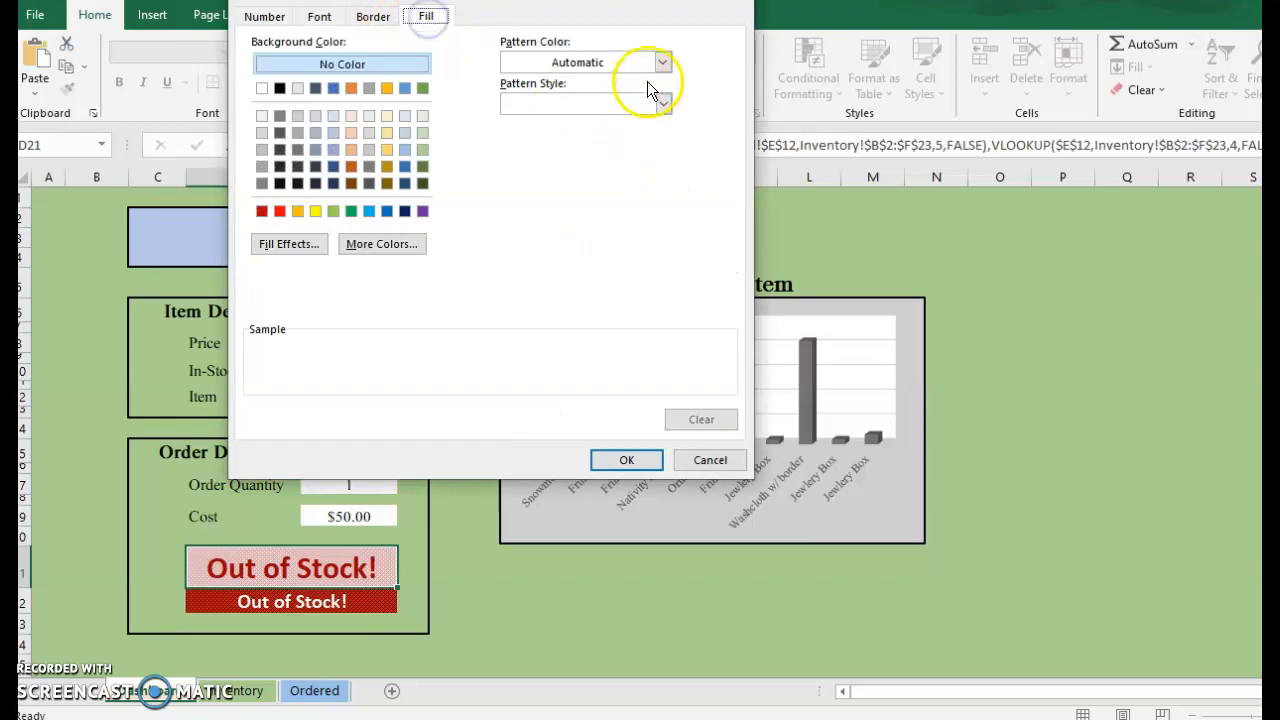
{"action": "left_click", "coordinate": [664, 103]}
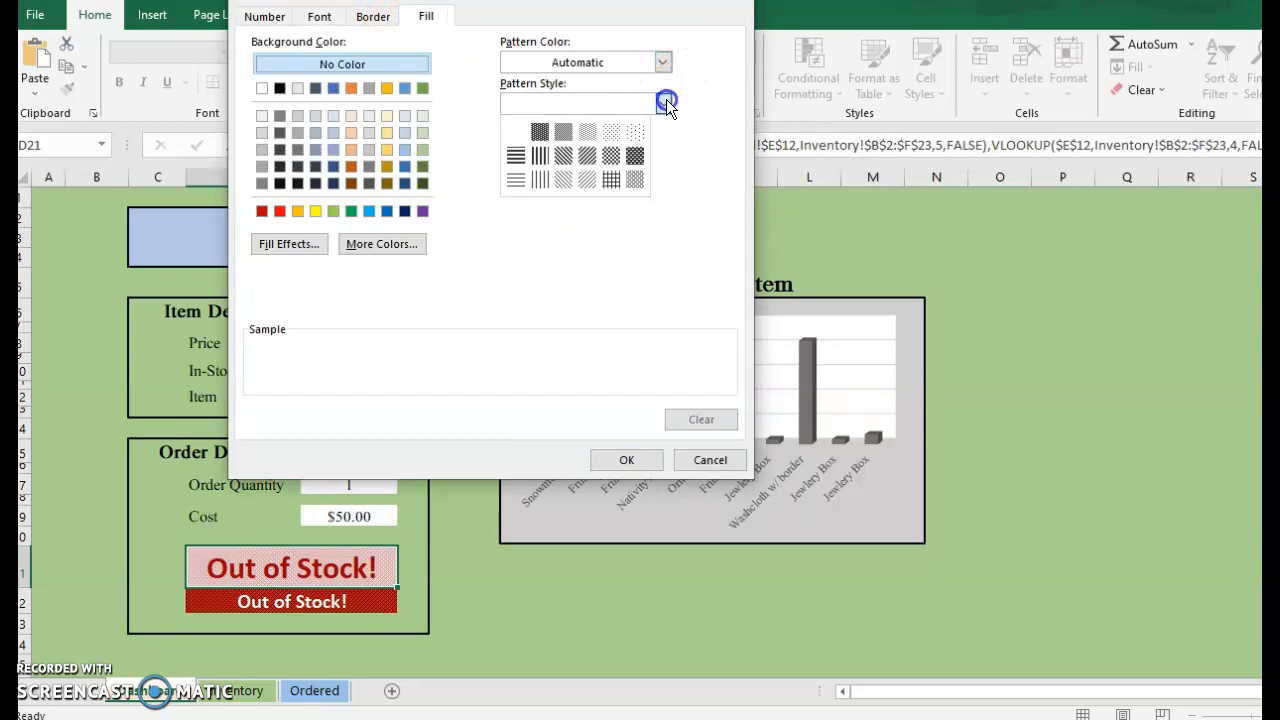
{"action": "left_click", "coordinate": [641, 181]}
{"action": "left_click", "coordinate": [280, 211]}
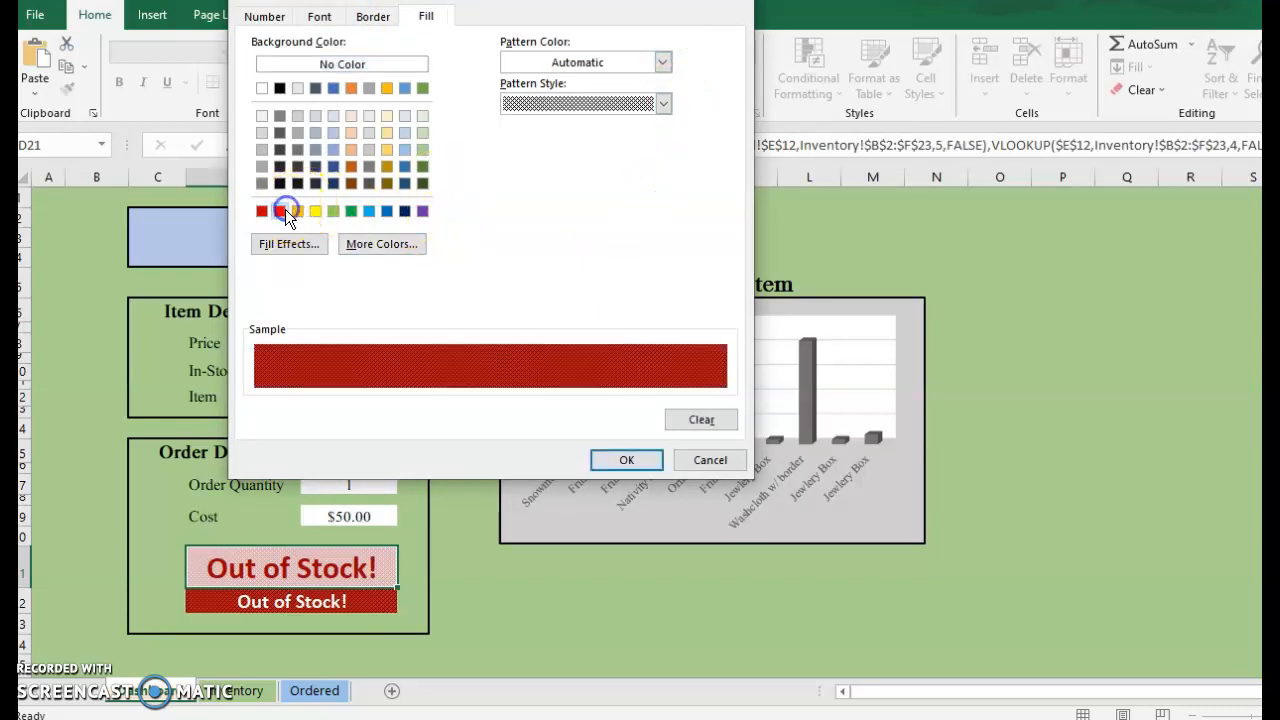
{"action": "left_click", "coordinate": [622, 460]}
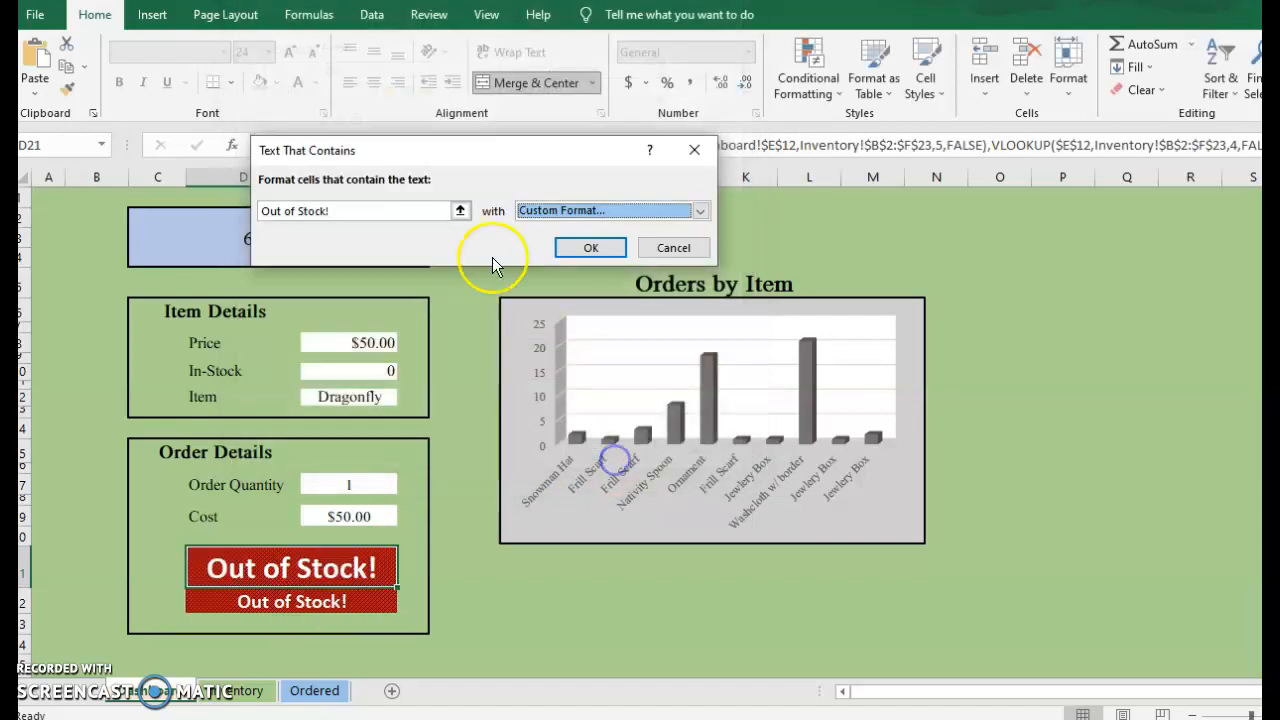
{"action": "left_click", "coordinate": [585, 248]}
- Check the formatted alert by switching the dashboard date to 12/16/2020, 2/1/2021 and 6/5/2021
{"action": "left_click", "coordinate": [400, 240]}
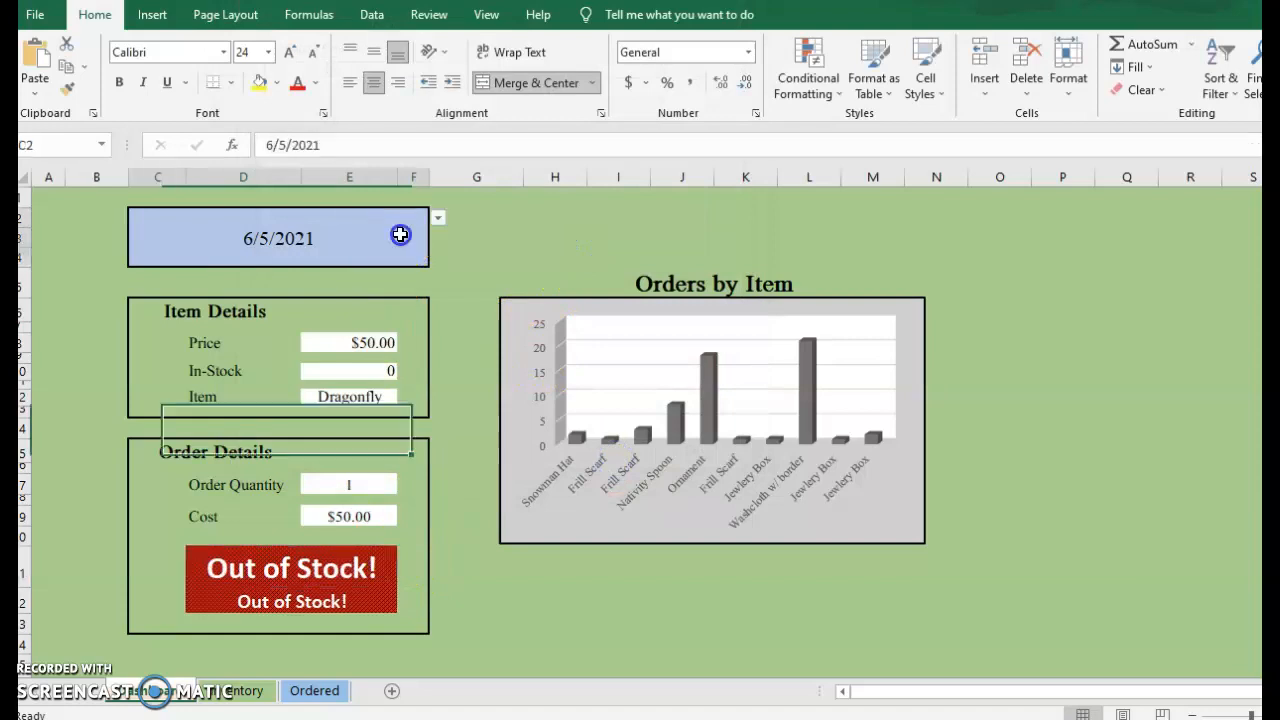
{"action": "left_click", "coordinate": [439, 218]}
{"action": "left_click", "coordinate": [284, 248]}
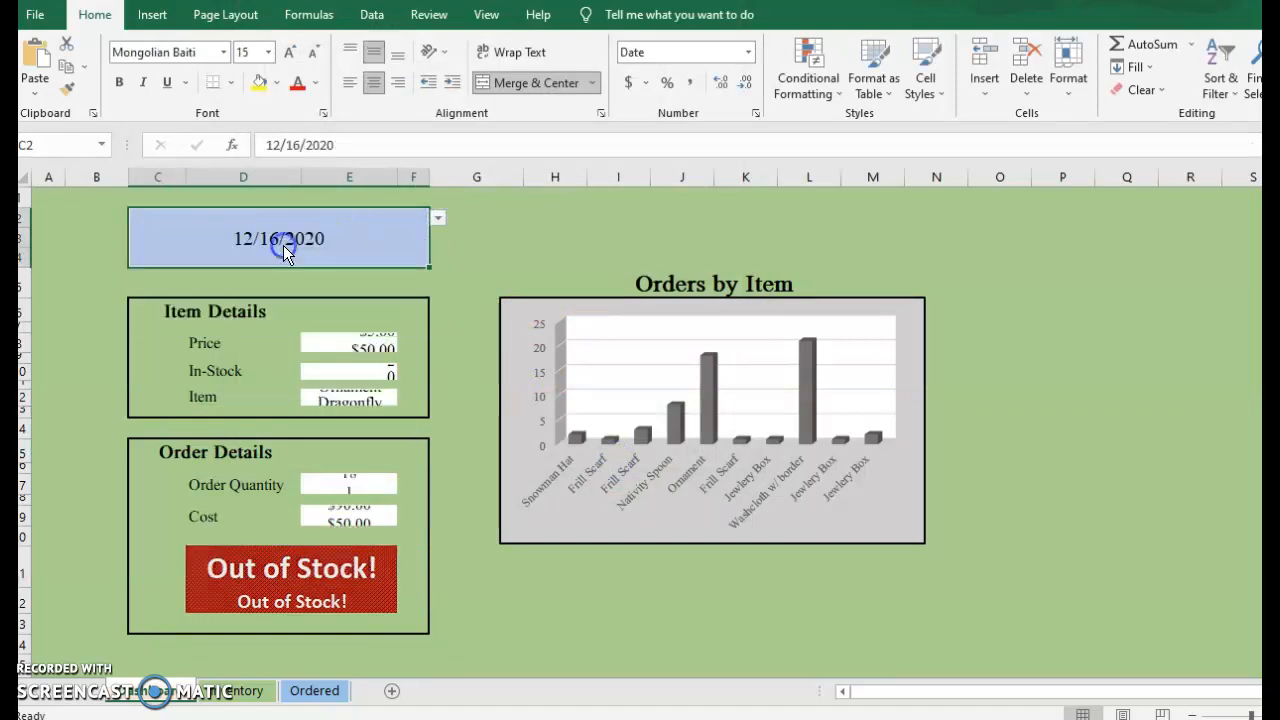
{"action": "left_click", "coordinate": [437, 219]}
{"action": "left_click", "coordinate": [206, 297]}
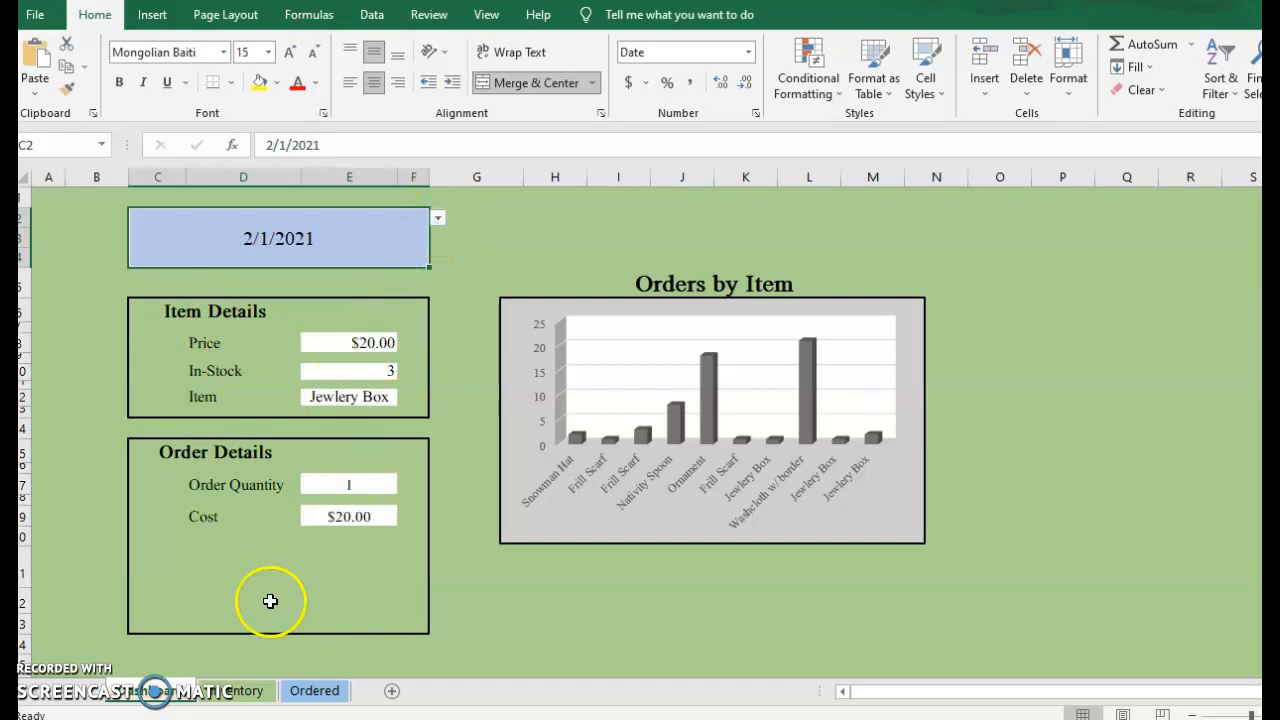
{"action": "left_click", "coordinate": [437, 219]}
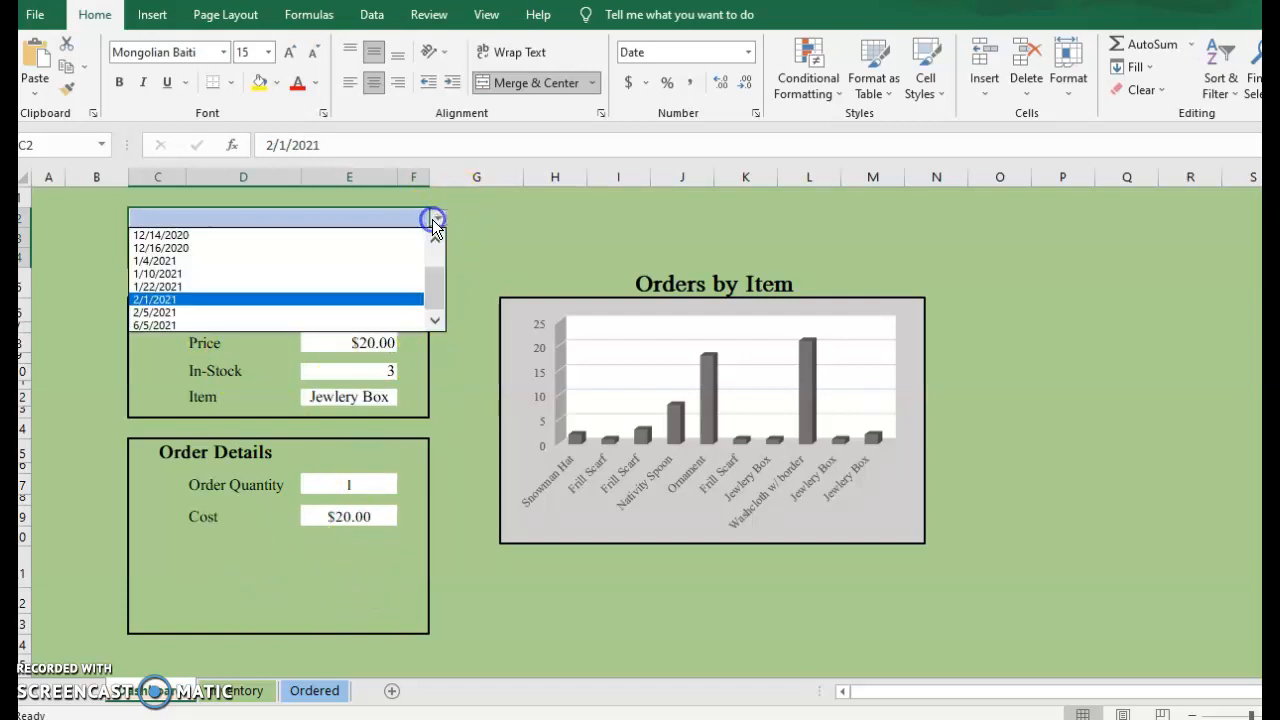
{"action": "left_click", "coordinate": [304, 325]}
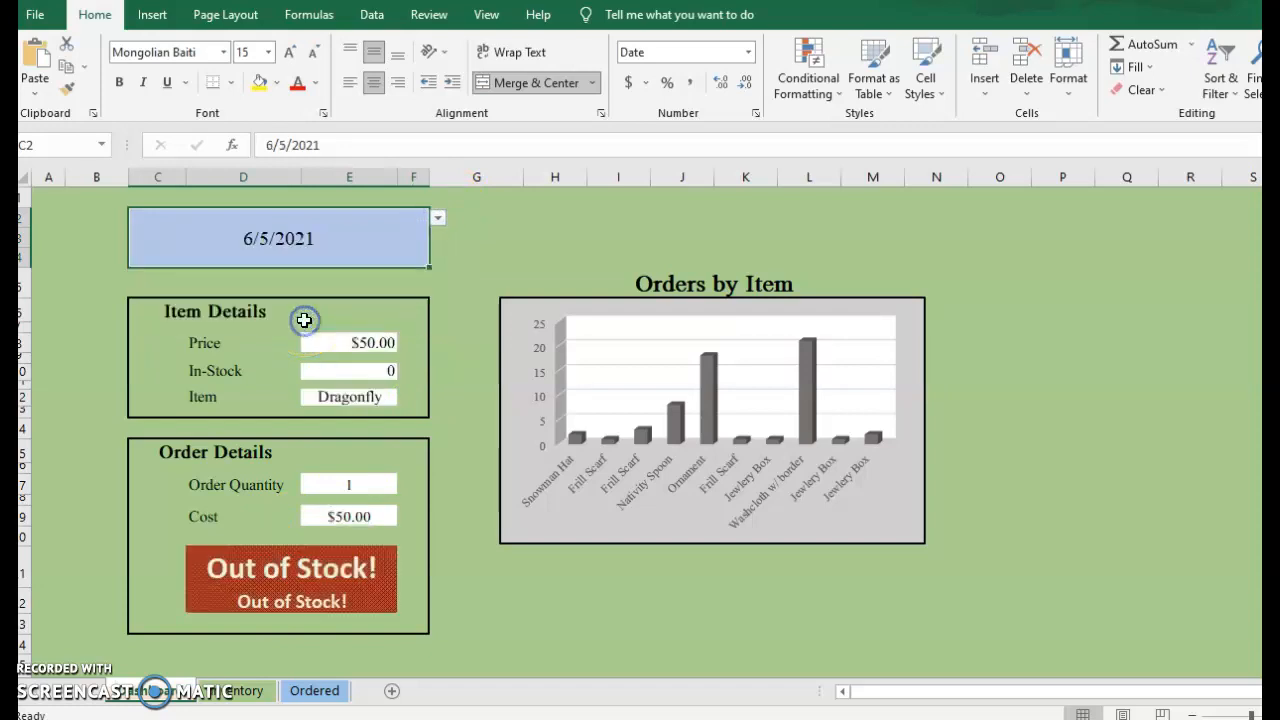
- Delete the redundant "Out of Stock!" formula from cell D22
{"action": "left_click", "coordinate": [297, 602]}
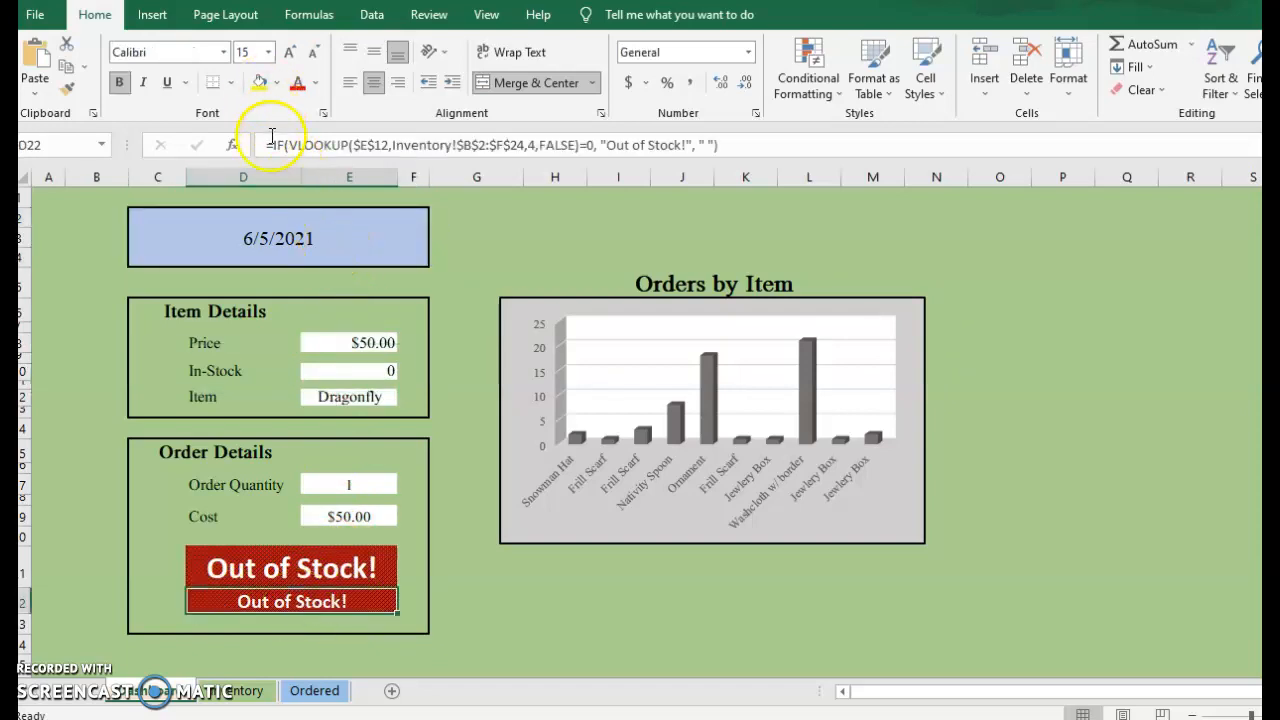
{"action": "key", "text": "Delete"}
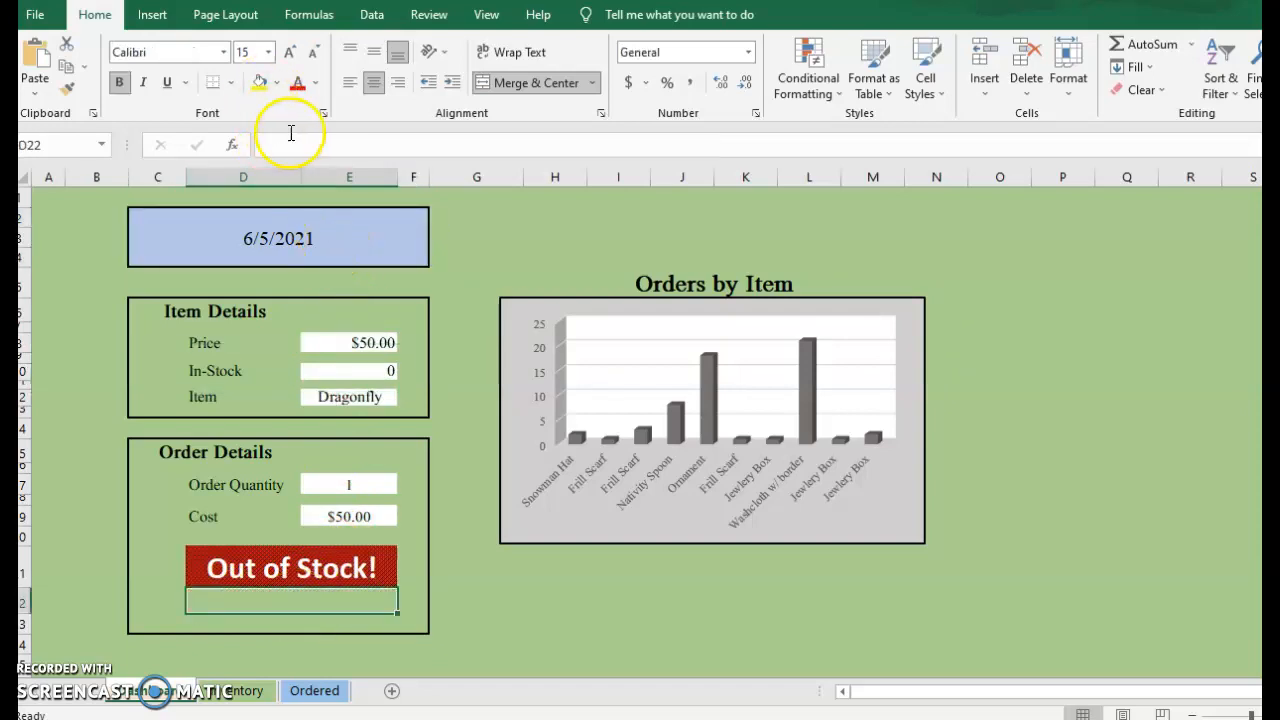
{"action": "left_click", "coordinate": [485, 598]}
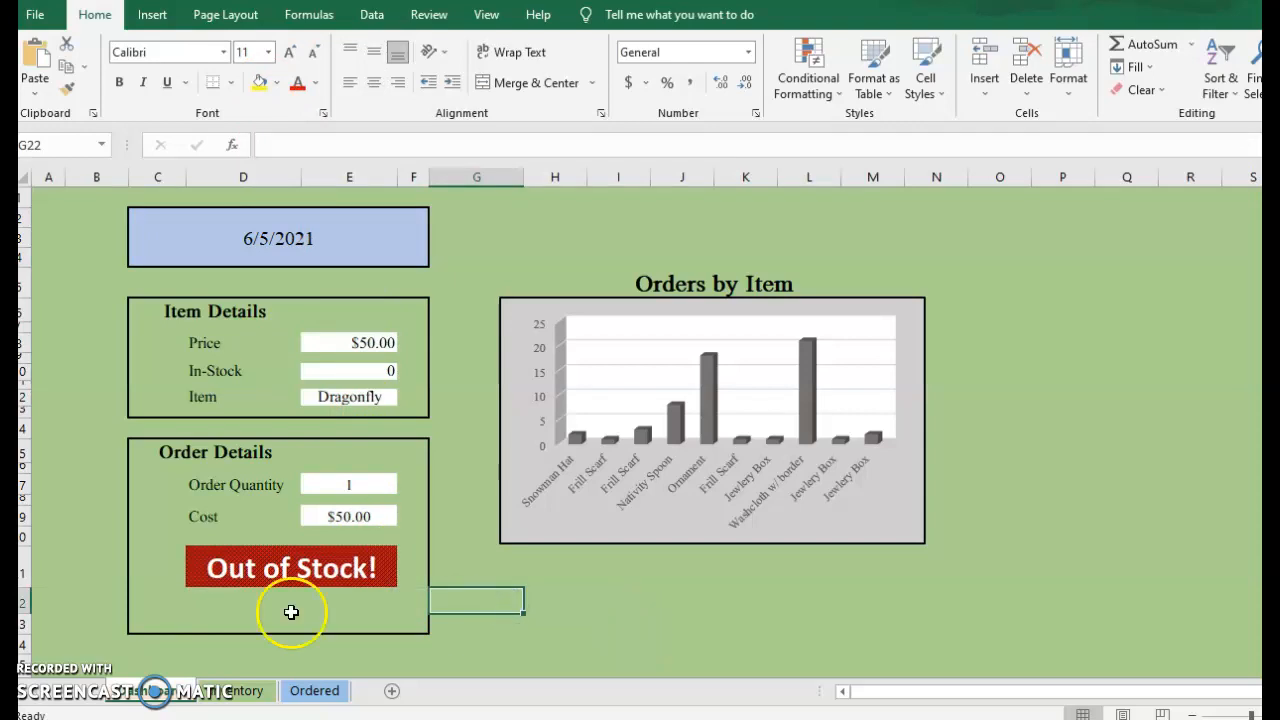
{"action": "left_click", "coordinate": [196, 603]}
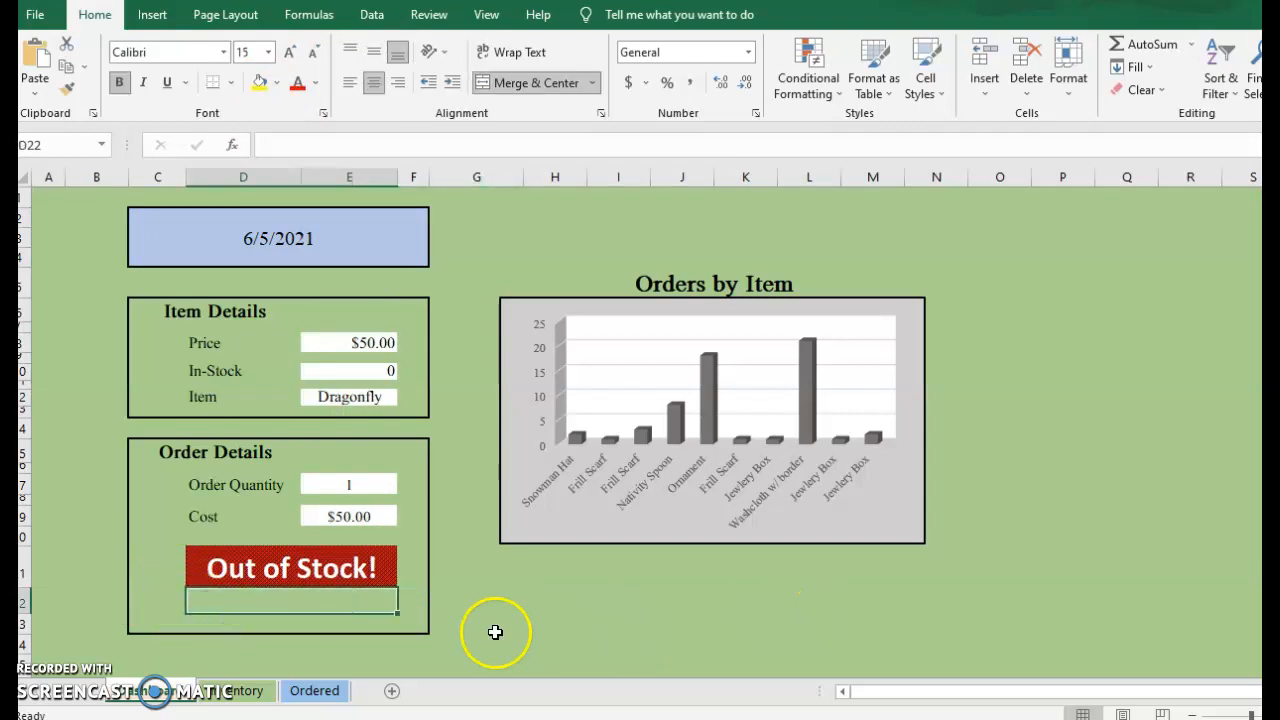
- Test the single alert in D21 with the dashboard dates 12/16/2020 and 1/22/2021
{"action": "left_click", "coordinate": [233, 568]}
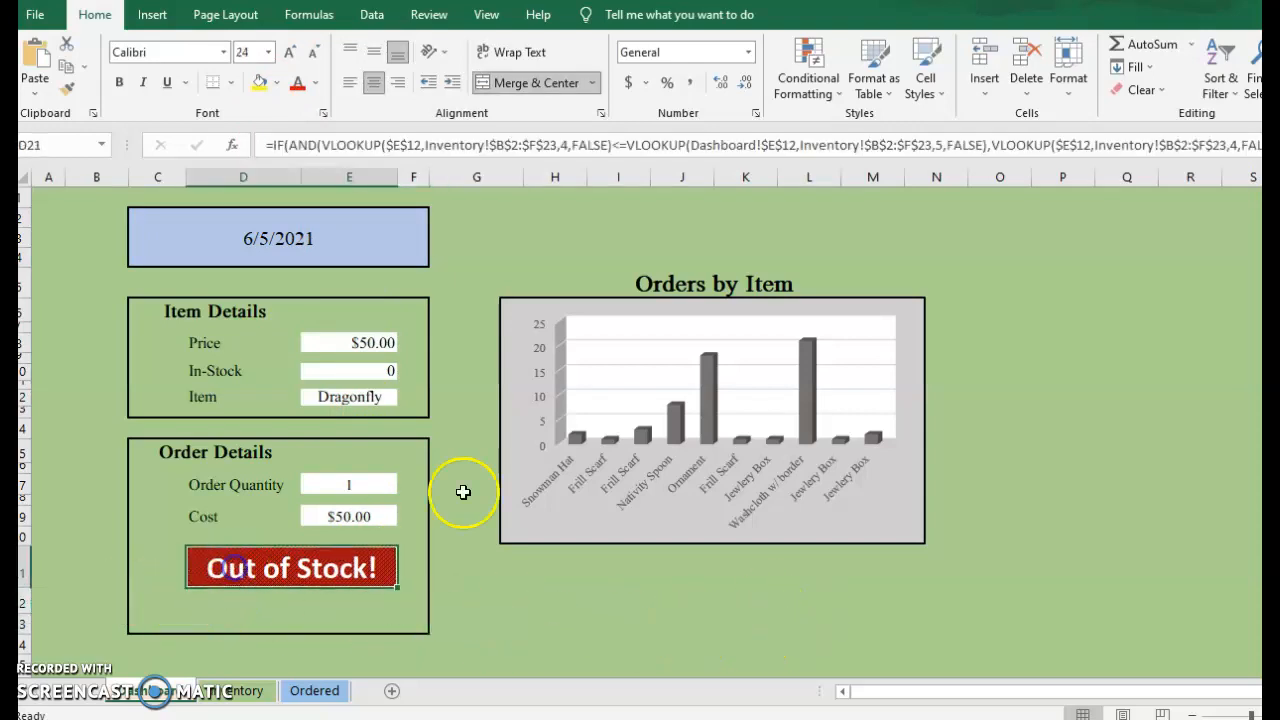
{"action": "left_click", "coordinate": [424, 221]}
{"action": "left_click", "coordinate": [437, 218]}
{"action": "left_click", "coordinate": [370, 247]}
{"action": "left_click", "coordinate": [437, 218]}
{"action": "left_click", "coordinate": [286, 278]}
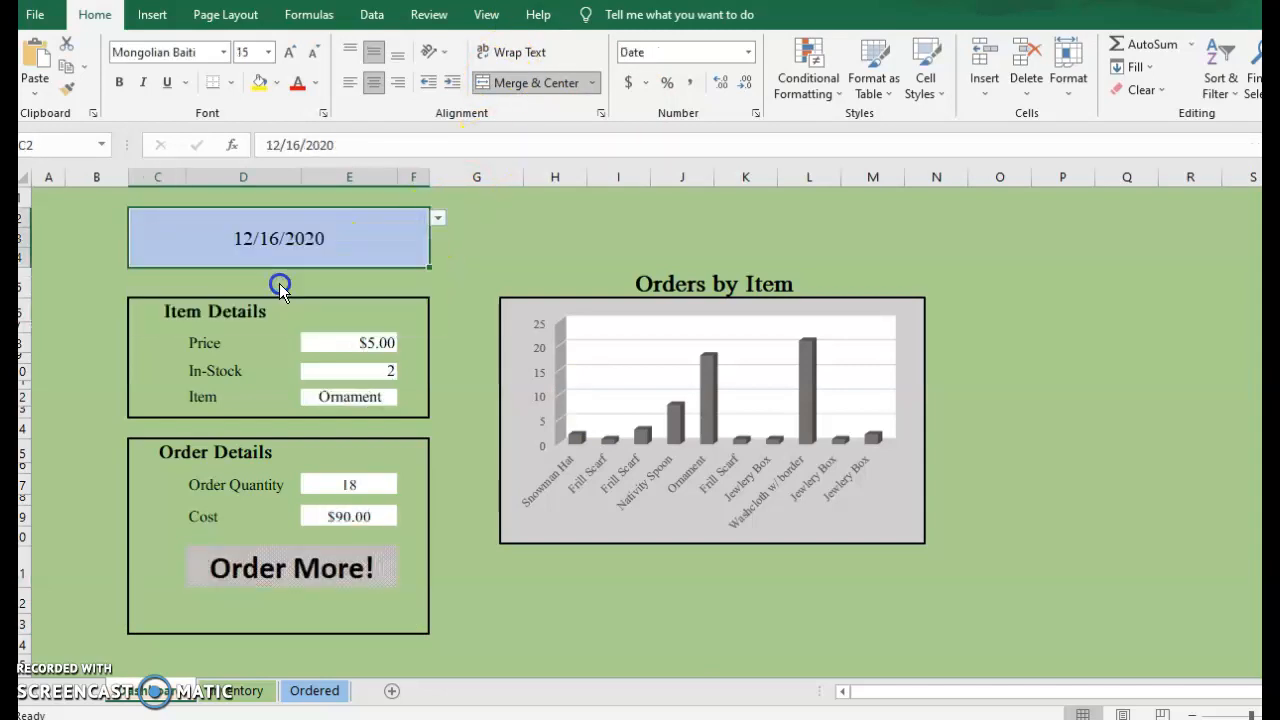
{"action": "left_click", "coordinate": [327, 570]}
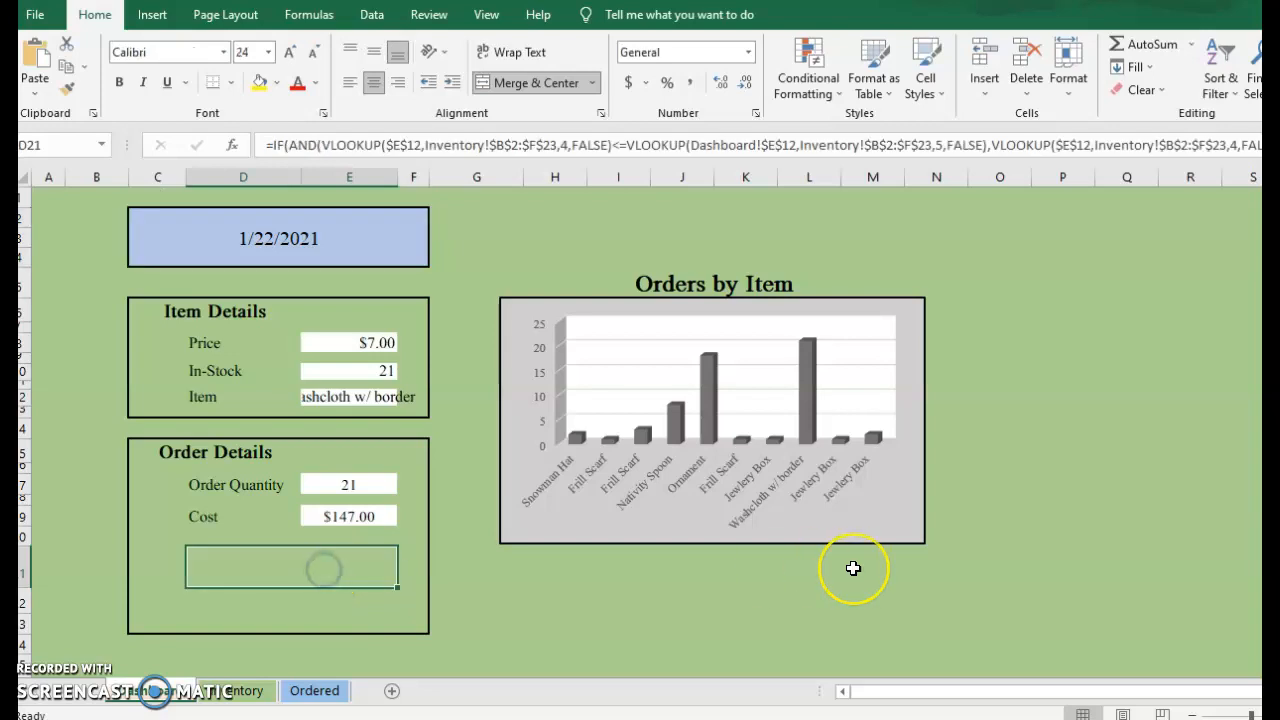